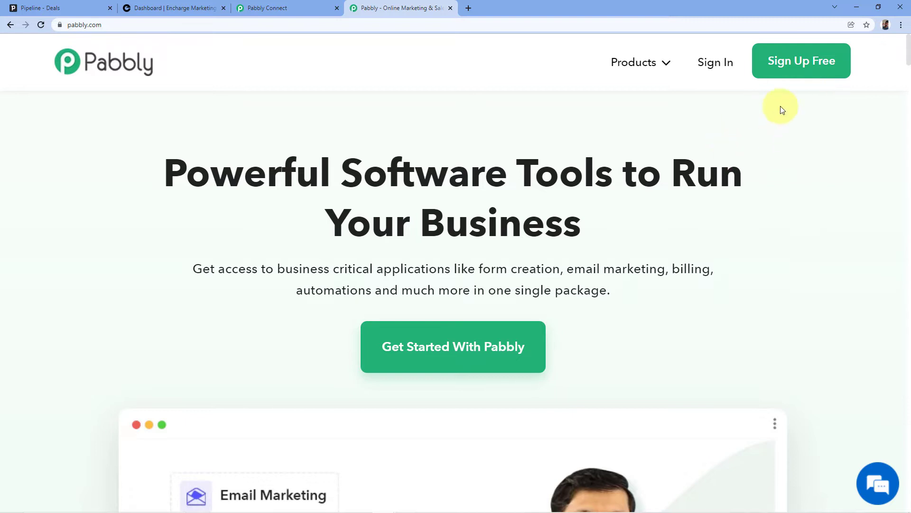
Create a new workflow named 'PipeDrive to Encharge' from the Pabbly Connect dashboard
left_click(450, 8)
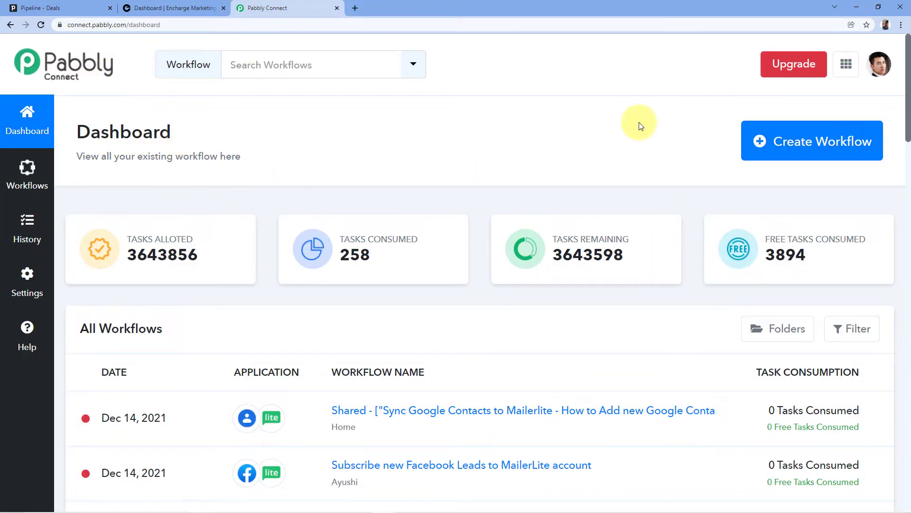
left_click(813, 132)
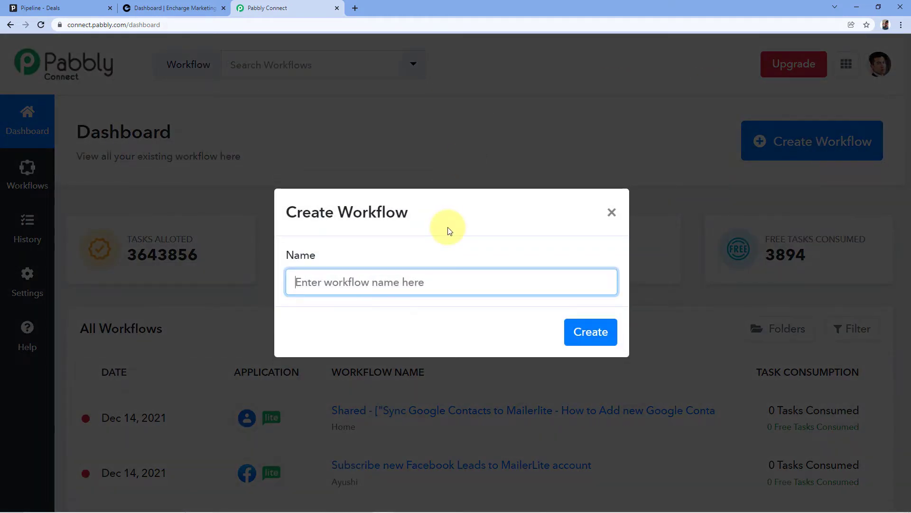
type("PipeDrive to Encharge")
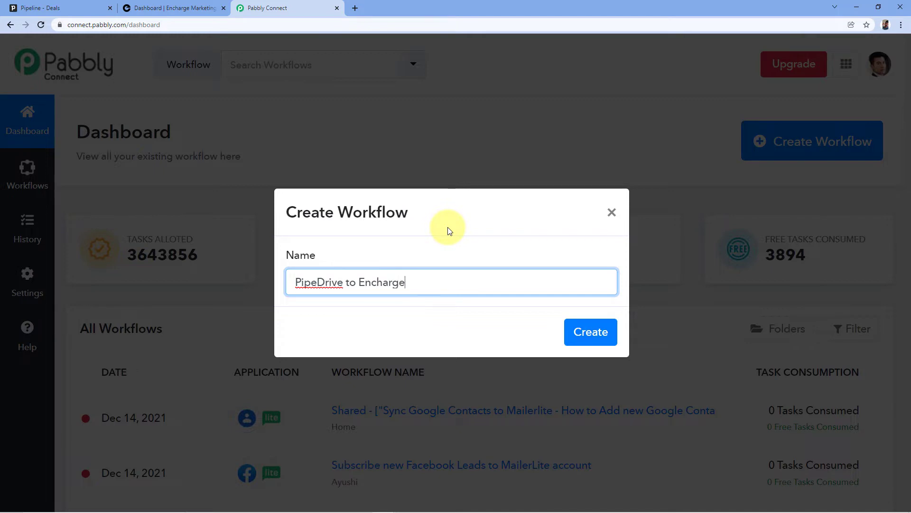
left_click(597, 338)
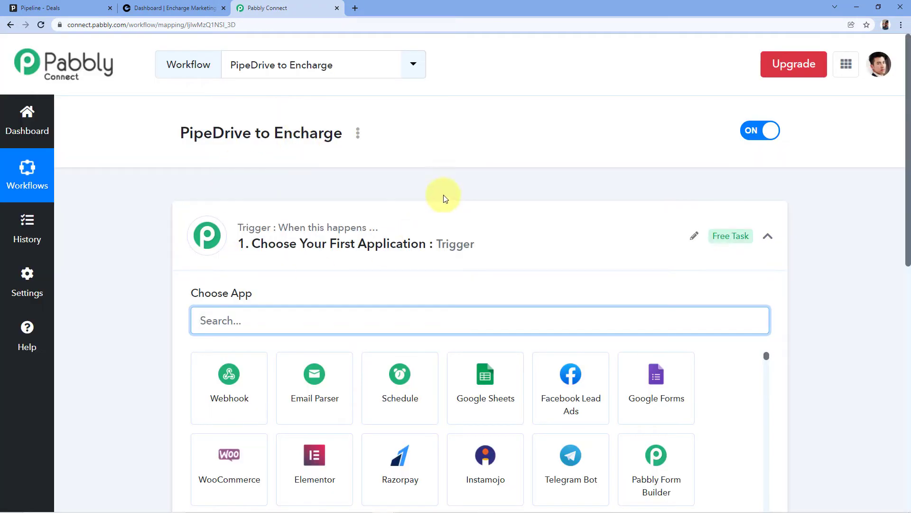
Collapse the trigger step and look over the empty workflow editor
left_click(430, 213)
scroll(452, 162, "down", 1)
scroll(450, 150, "down", 2)
scroll(474, 133, "up", 1)
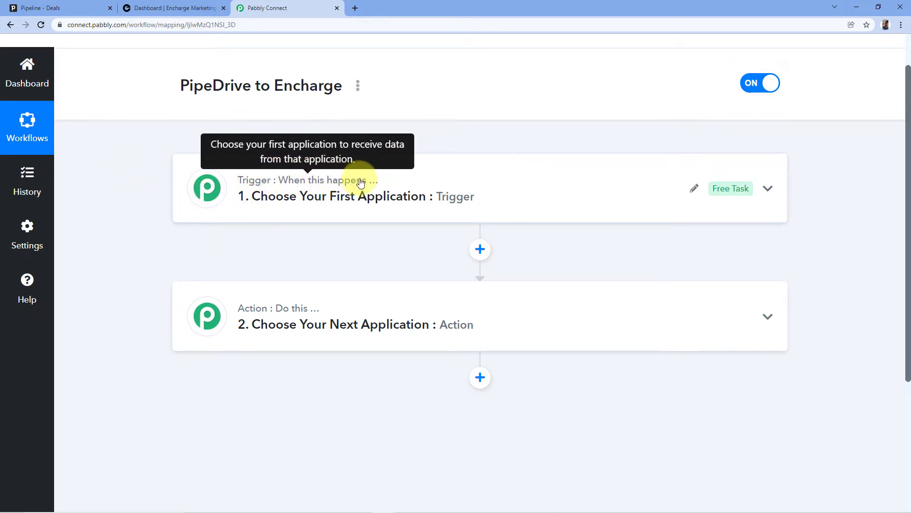
mouse_move(274, 314)
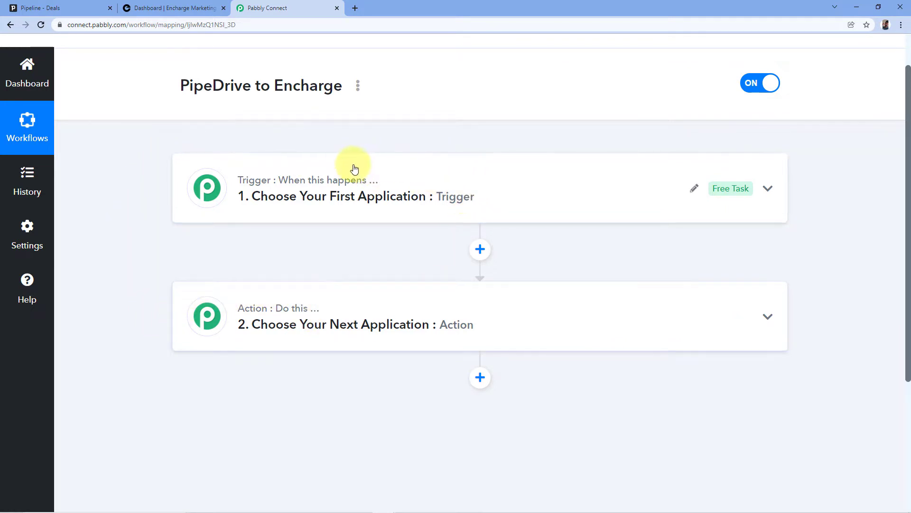
Search for PipeDrive and pick it as the trigger app
left_click(340, 179)
scroll(337, 179, "down", 1)
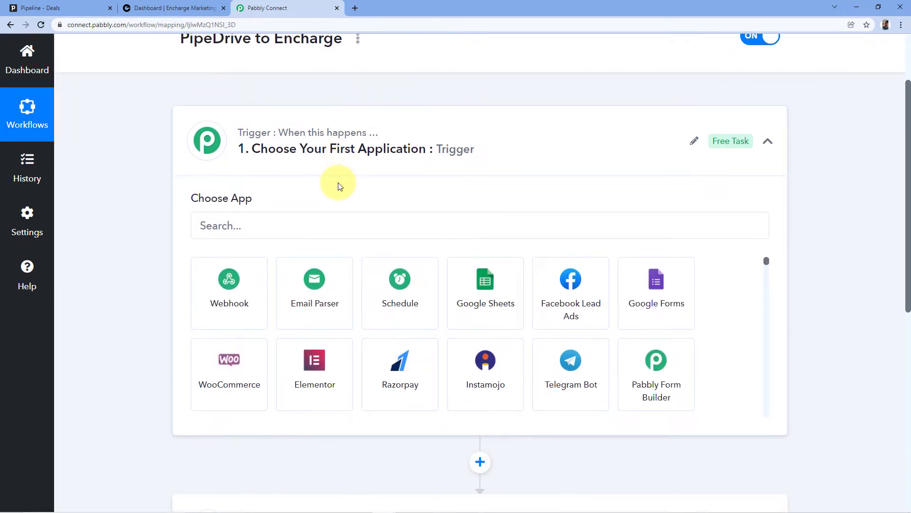
scroll(271, 207, "down", 1)
left_click(217, 179)
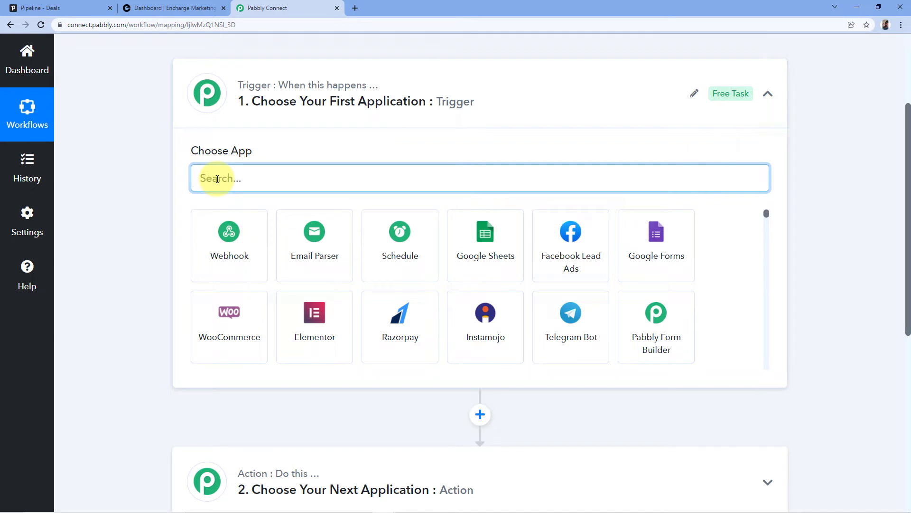
type("PipeDrive")
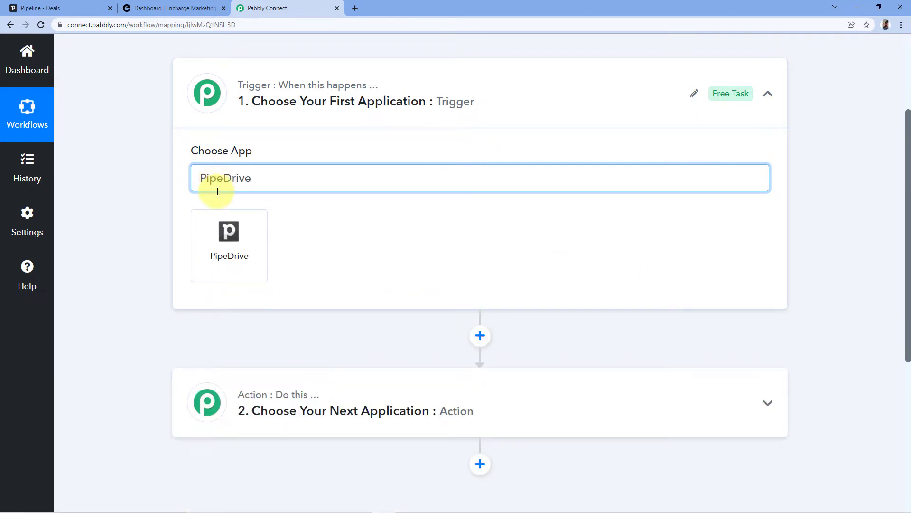
left_click(220, 219)
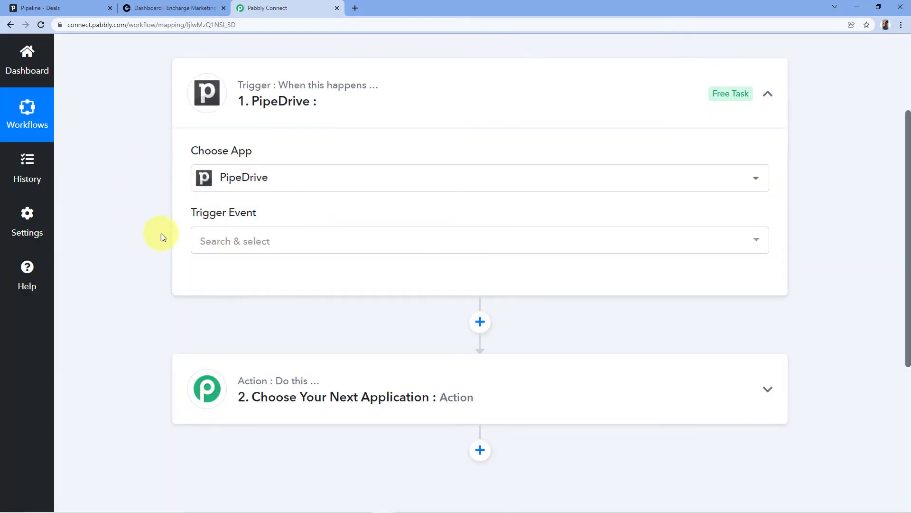
Set the trigger event to New Person and open the PipeDrive account connection
left_click(295, 235)
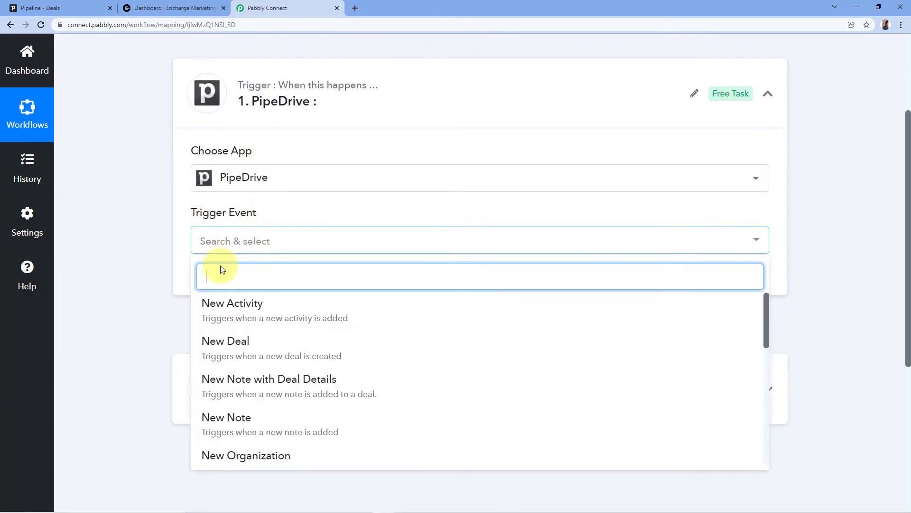
scroll(295, 285, "down", 3)
scroll(337, 237, "down", 4)
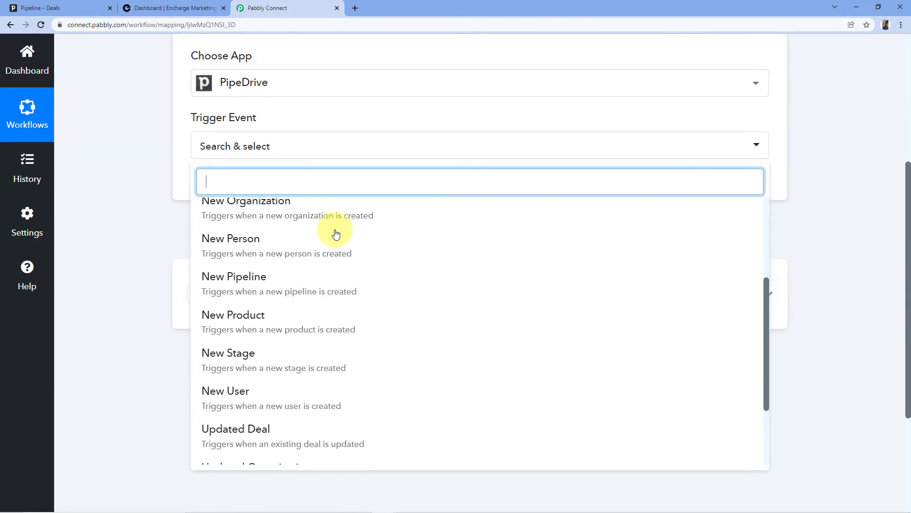
scroll(335, 237, "up", 2)
scroll(207, 283, "up", 1)
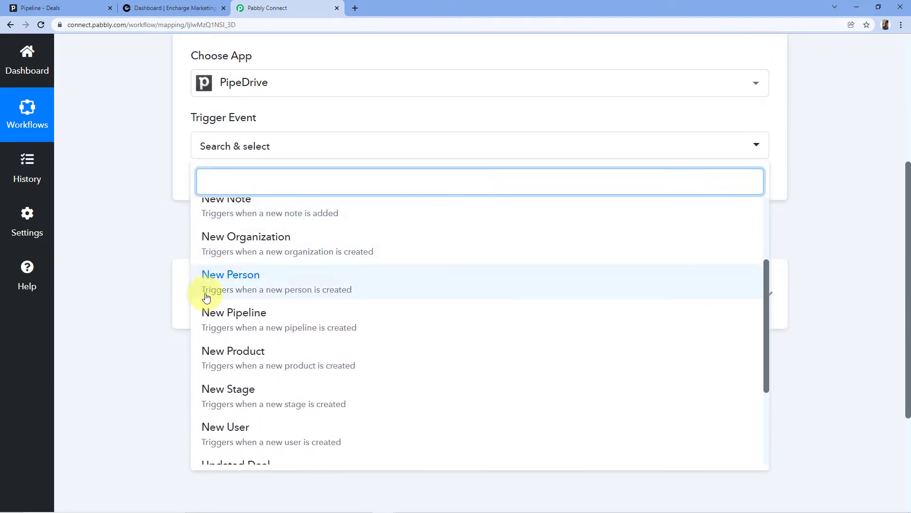
left_click(246, 282)
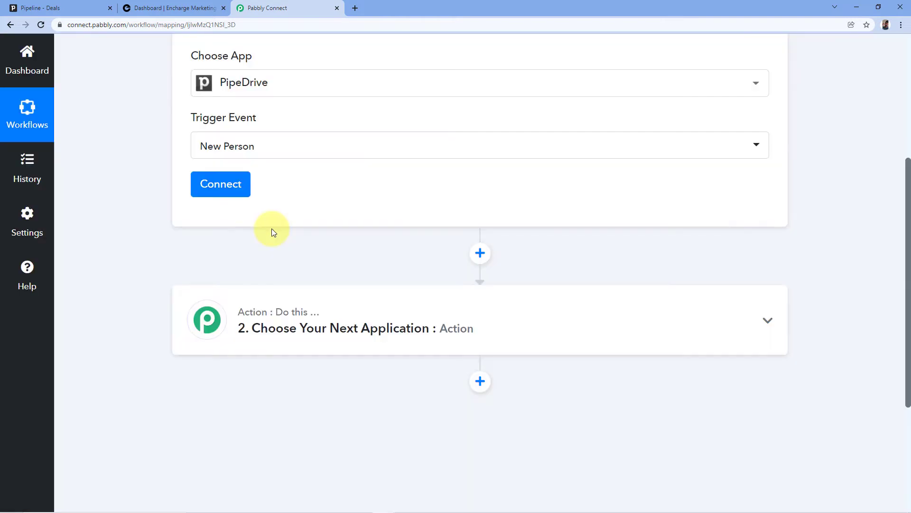
scroll(304, 237, "up", 1)
left_click(215, 230)
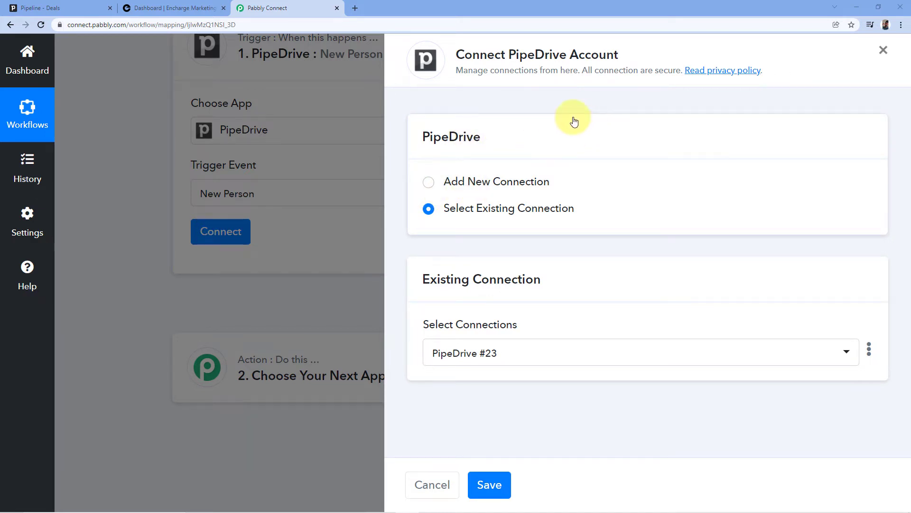
Choose Add New Connection for PipeDrive, then go to the Pipedrive Deals tab
left_click(430, 184)
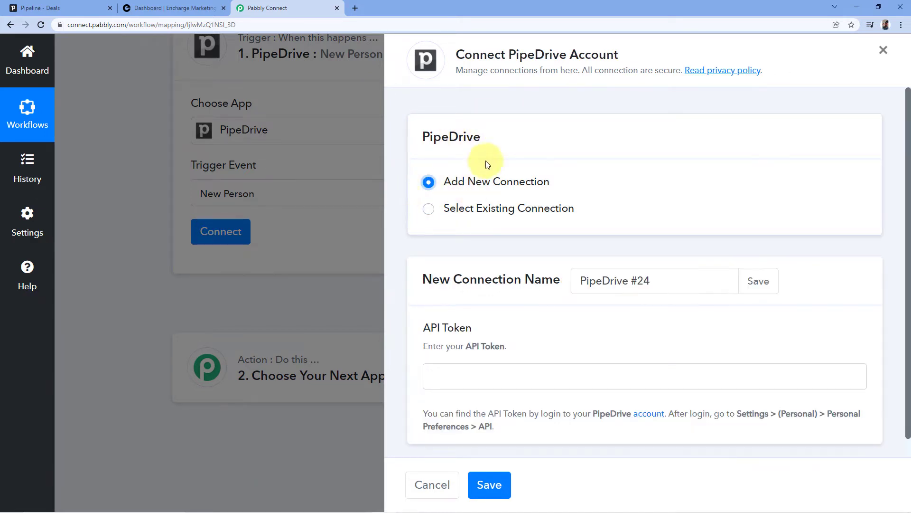
scroll(494, 185, "down", 1)
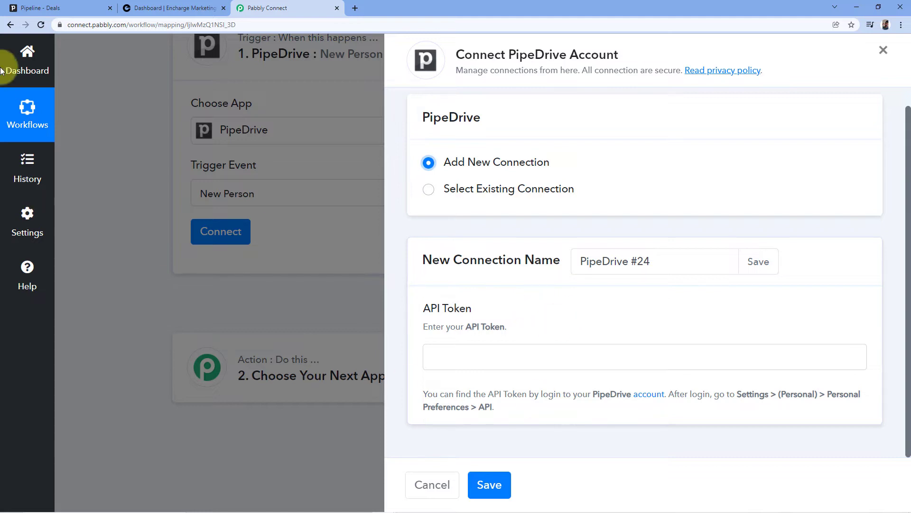
left_click(47, 8)
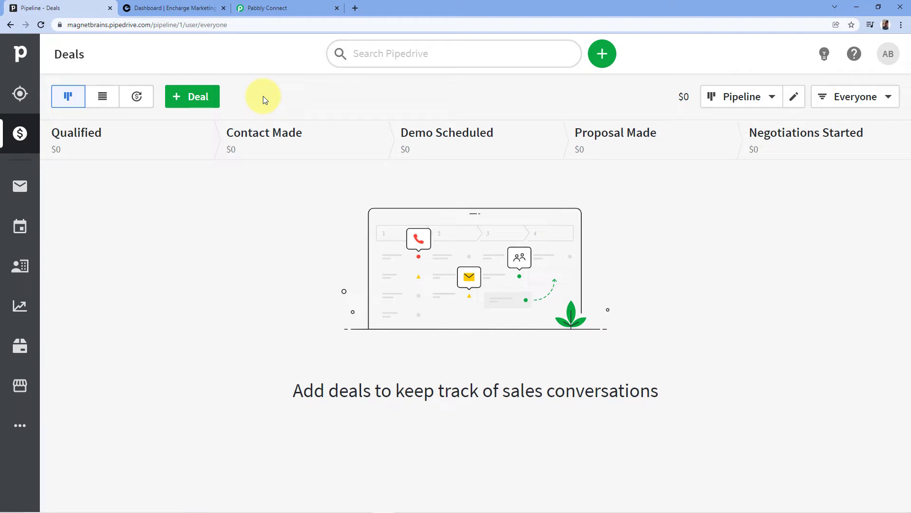
Copy the personal API token from Pipedrive's Personal preferences API section
left_click(887, 57)
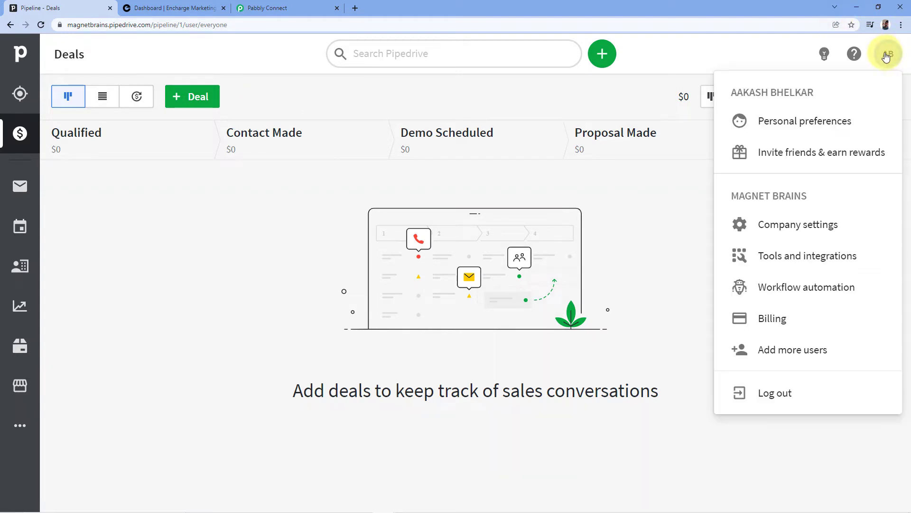
left_click(789, 127)
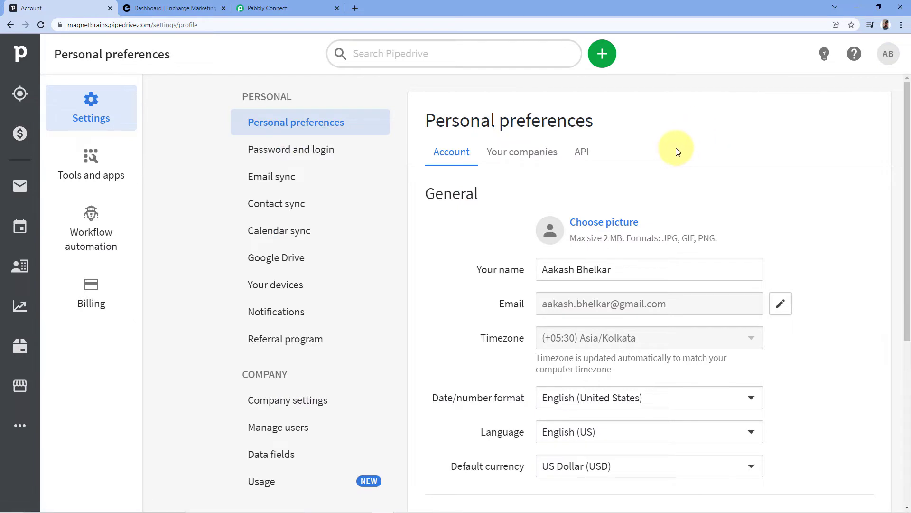
left_click(583, 155)
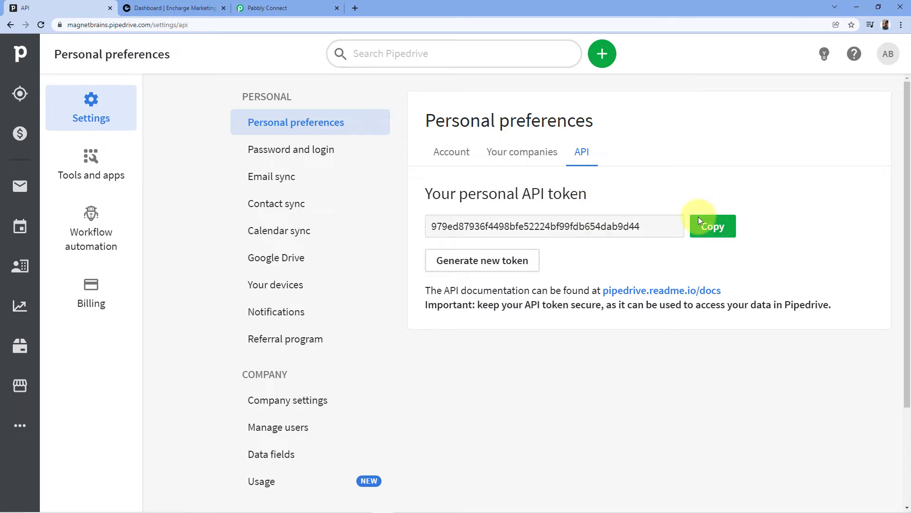
left_click(712, 227)
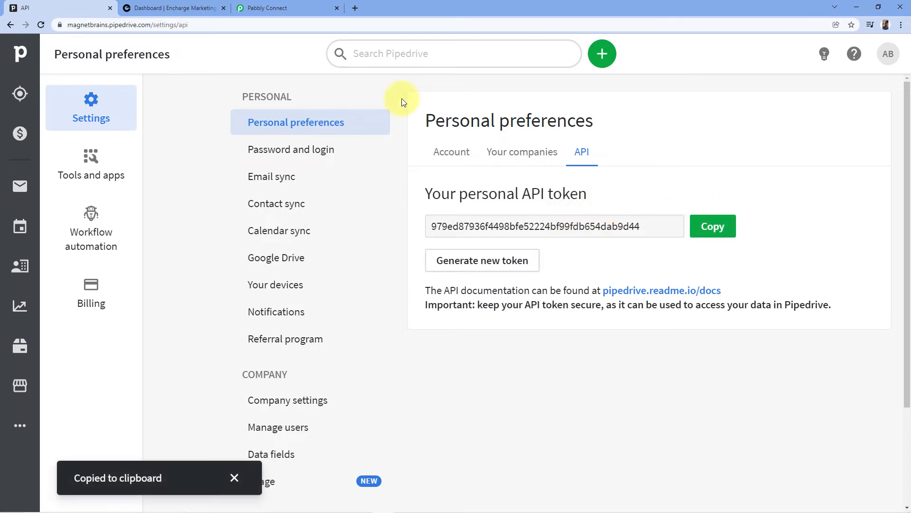
left_click(285, 8)
Paste the API token and save the new PipeDrive connection
left_click(431, 364)
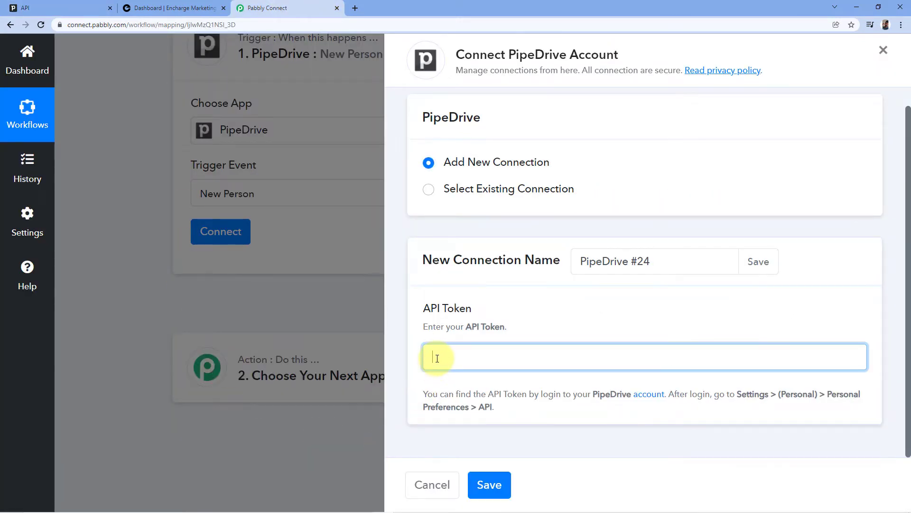
right_click(438, 359)
left_click(464, 431)
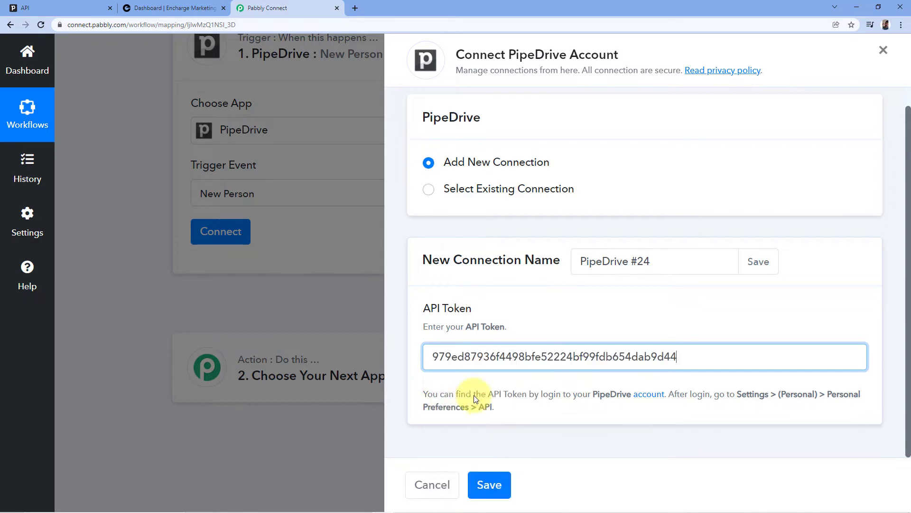
left_click(492, 484)
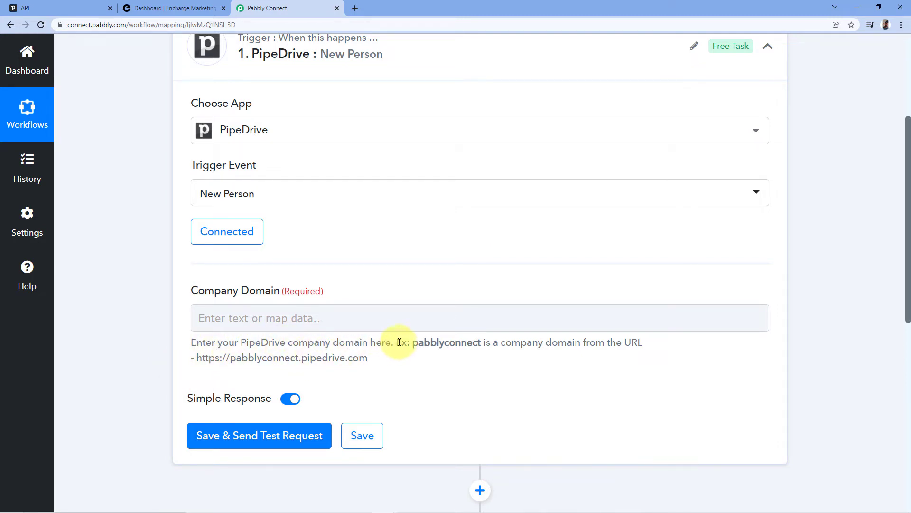
Highlight the example domain 'pabblyconnect' in the Company Domain help text
left_click_drag(413, 343, 481, 343)
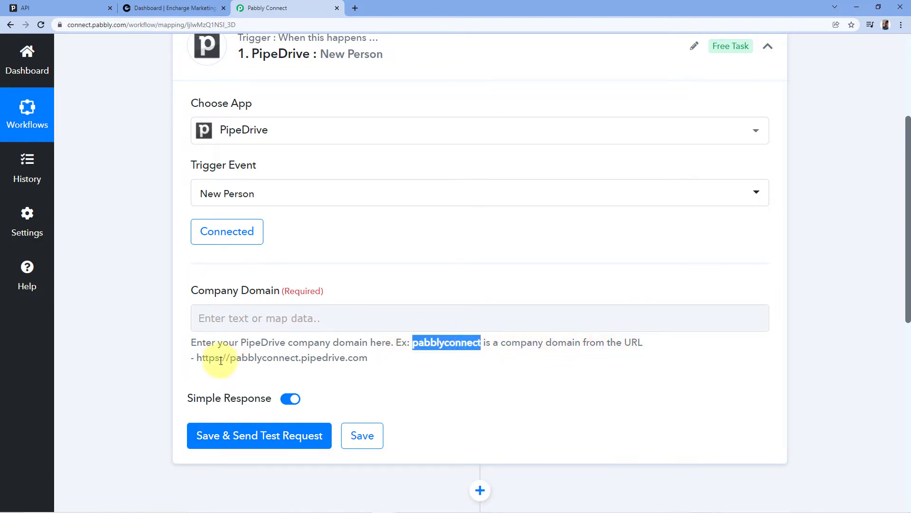
left_click_drag(196, 358, 368, 368)
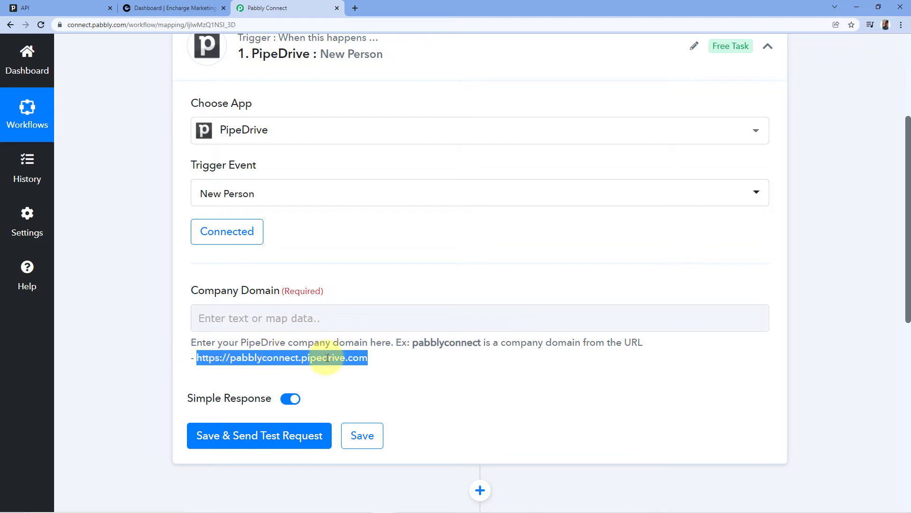
left_click(299, 359)
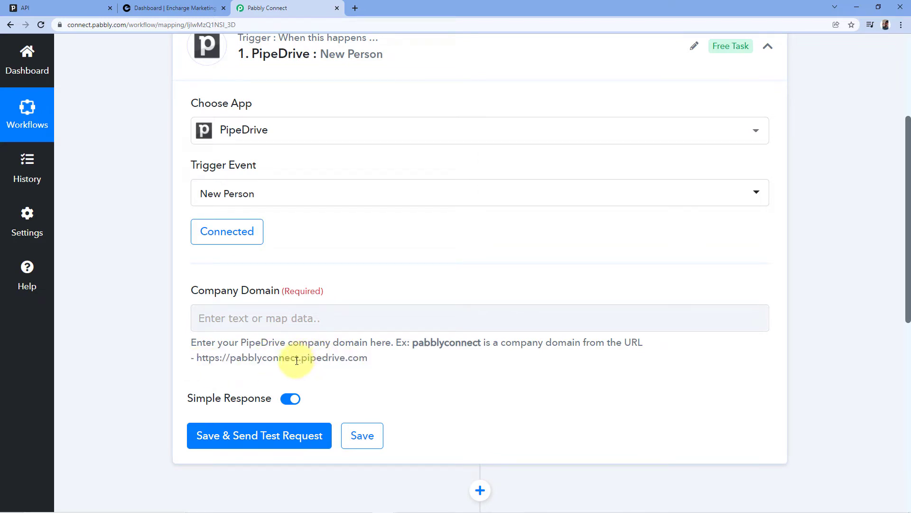
left_click_drag(298, 360, 231, 361)
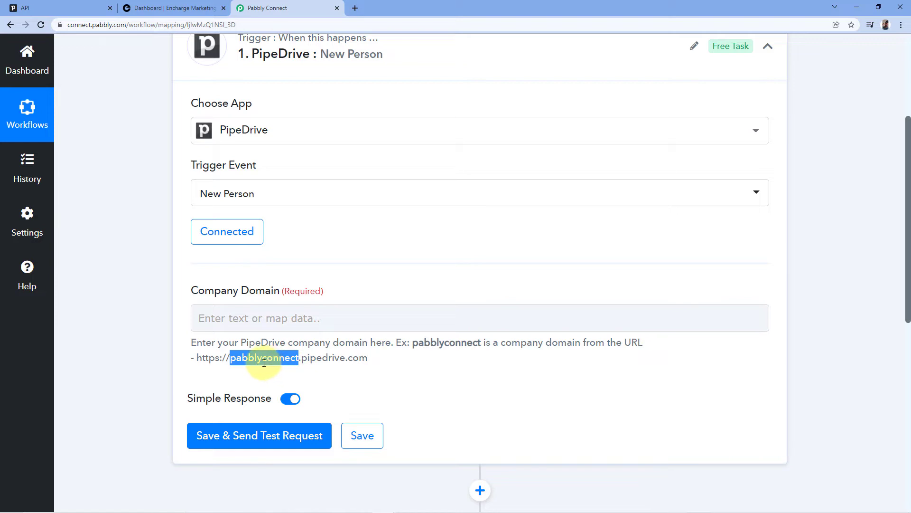
Copy the company subdomain 'magnetbrains' from Pipedrive's page address
left_click(46, 5)
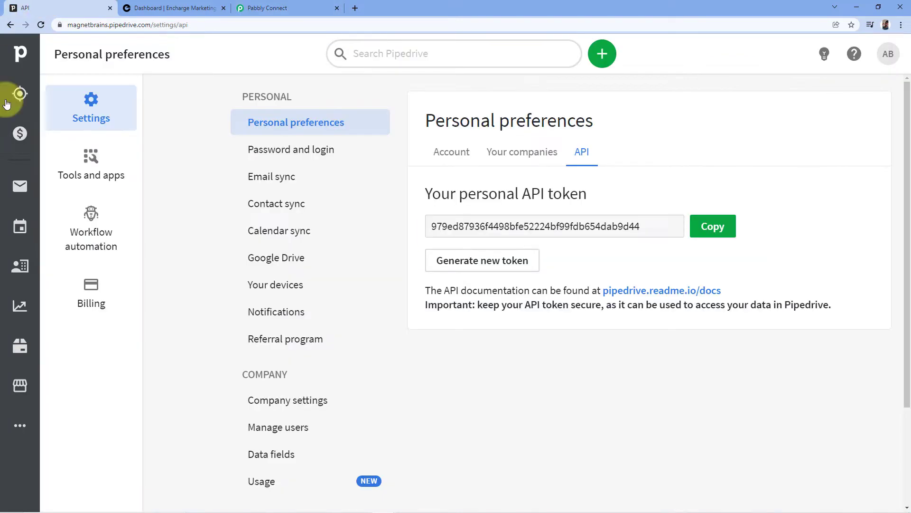
left_click(211, 25)
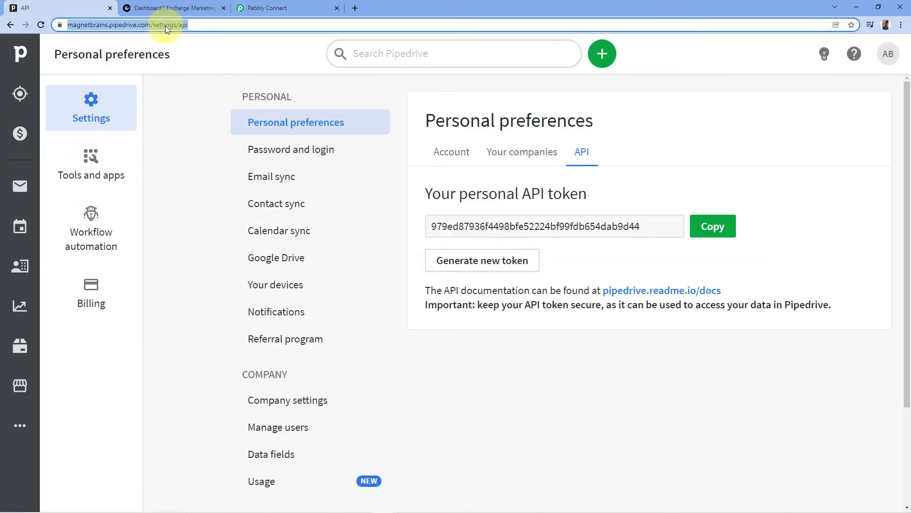
left_click(99, 24)
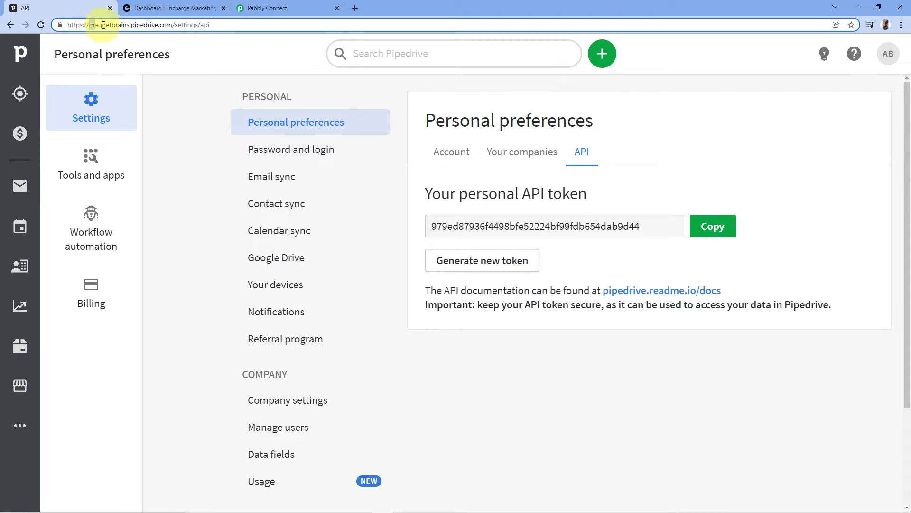
double_click(101, 25)
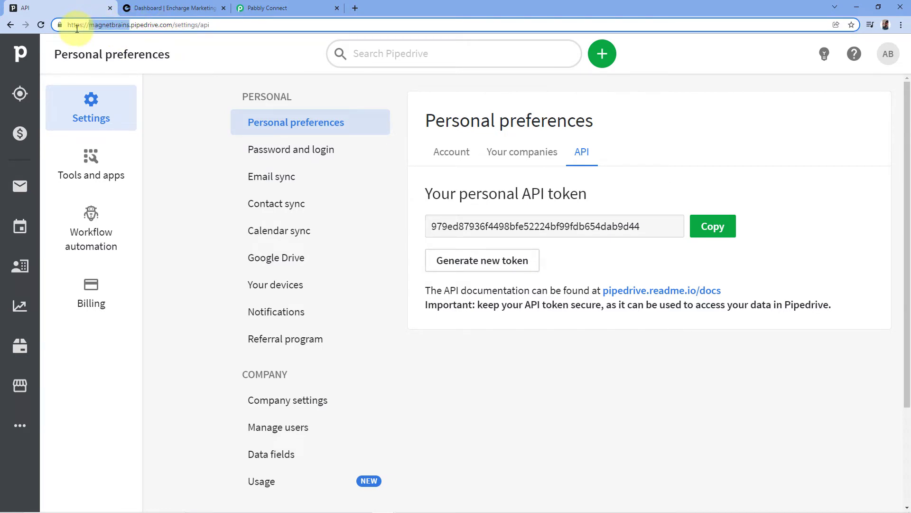
right_click(102, 26)
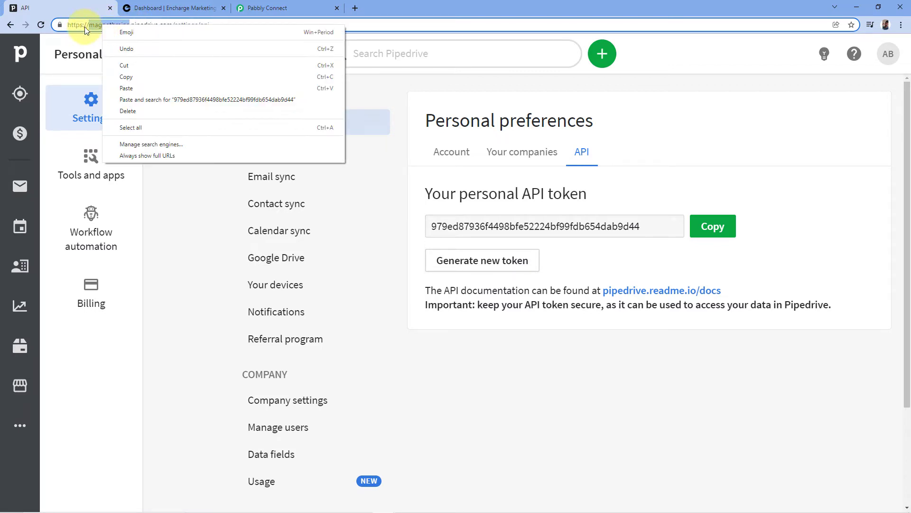
left_click(125, 74)
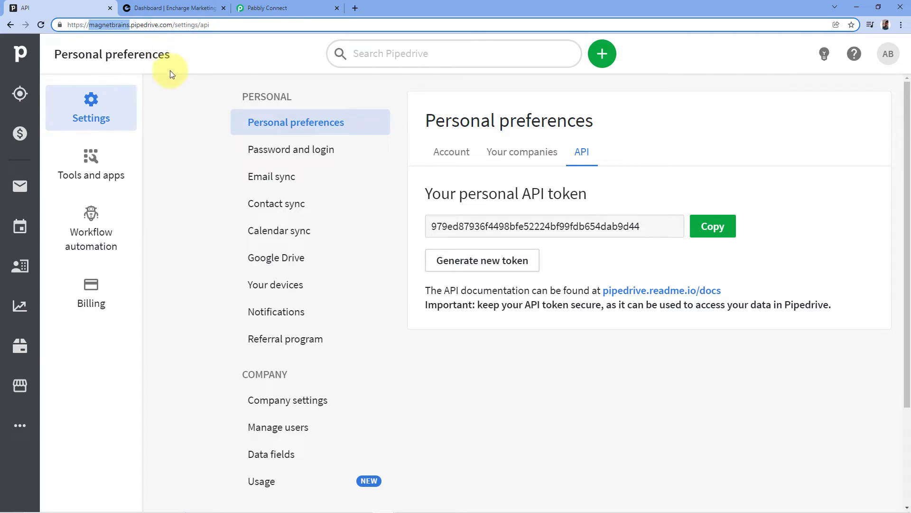
left_click(179, 91)
Back in Pabbly Connect, bring up the paste menu on the Company Domain field
left_click(258, 7)
left_click(220, 320)
right_click(220, 320)
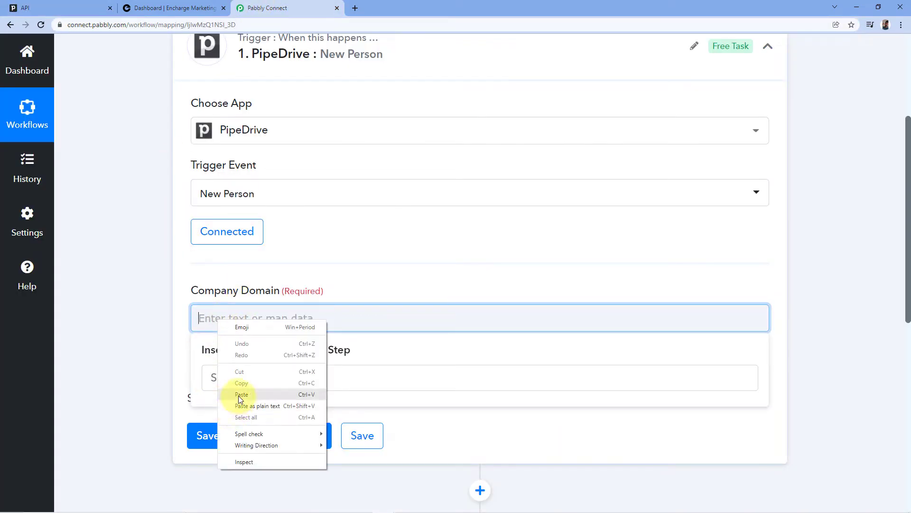
Paste 'magnetbrains' into Company Domain, then save and resend the trigger test request
left_click(238, 395)
left_click(258, 263)
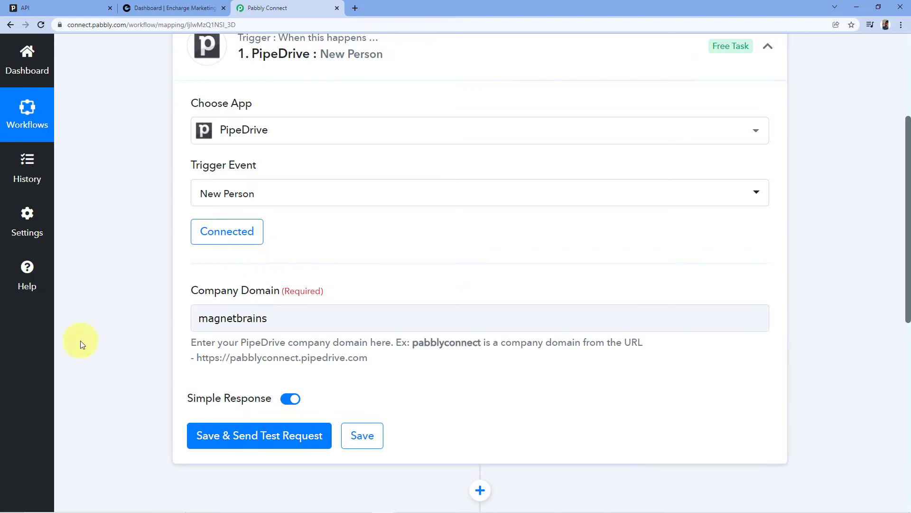
left_click(244, 434)
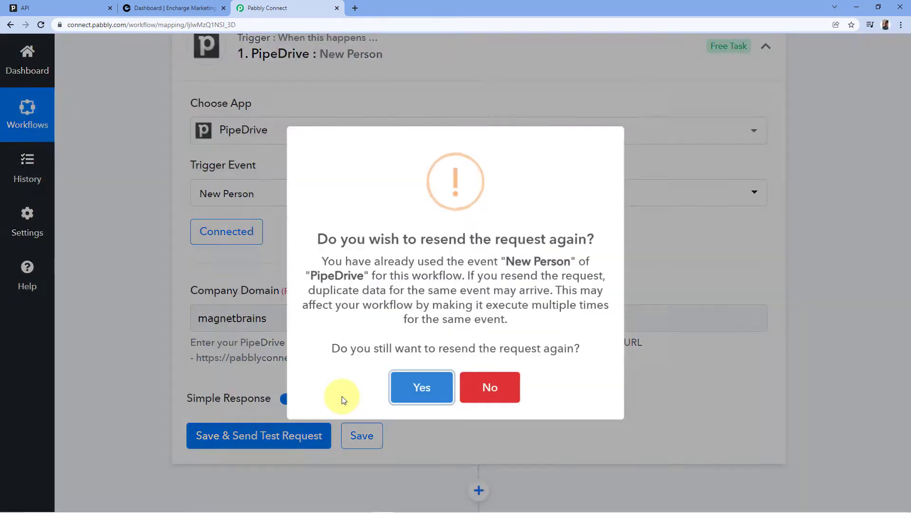
key("Return")
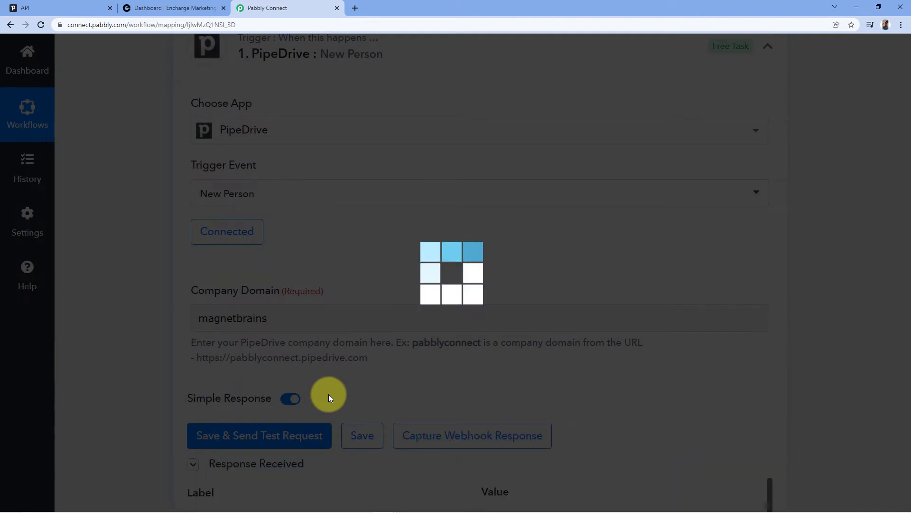
scroll(334, 332, "down", 3)
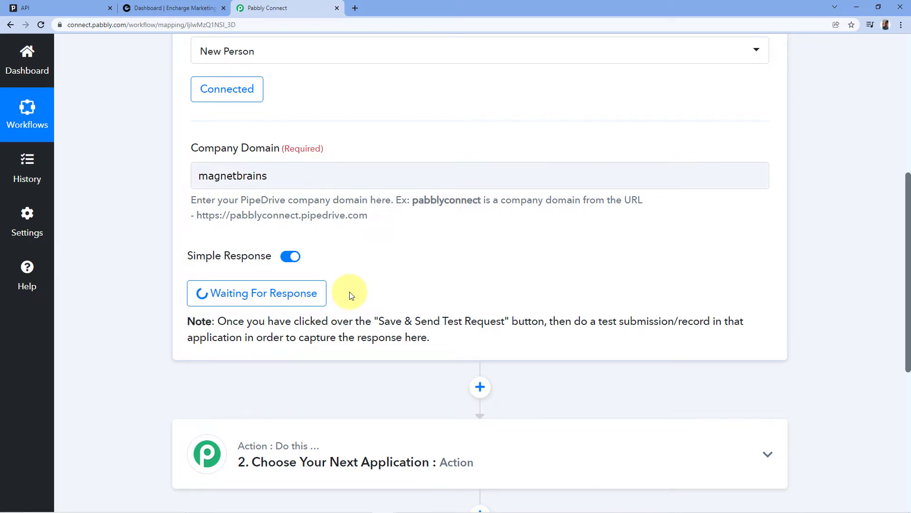
left_click(57, 7)
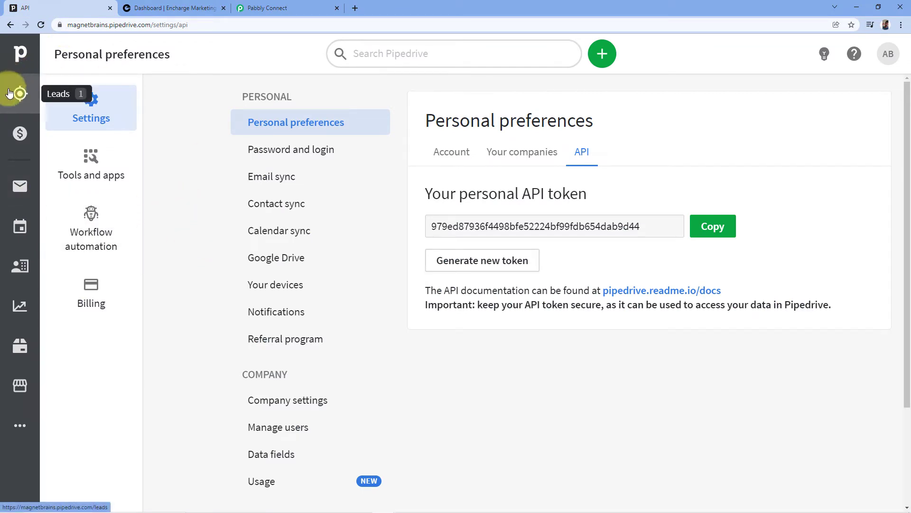
Add a new person with the contact's full name, organization Pabbly and phone number
left_click(21, 266)
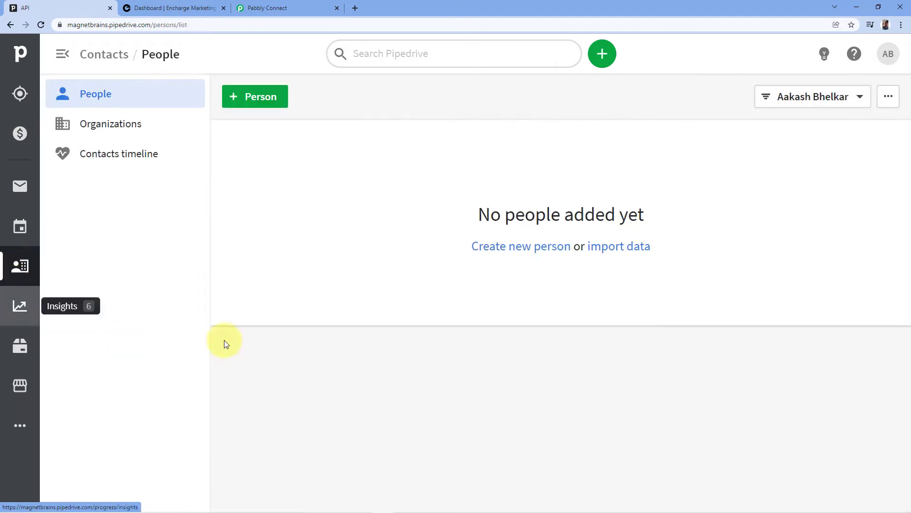
left_click(251, 100)
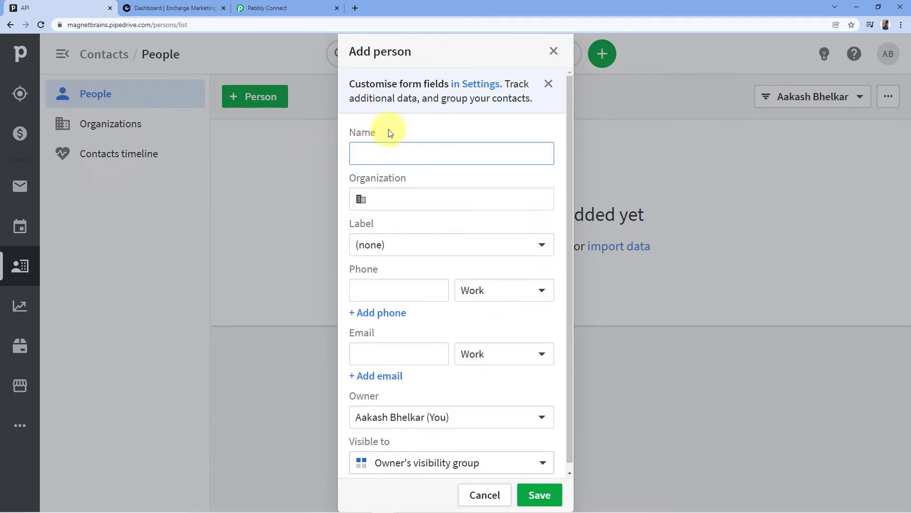
key("Tab")
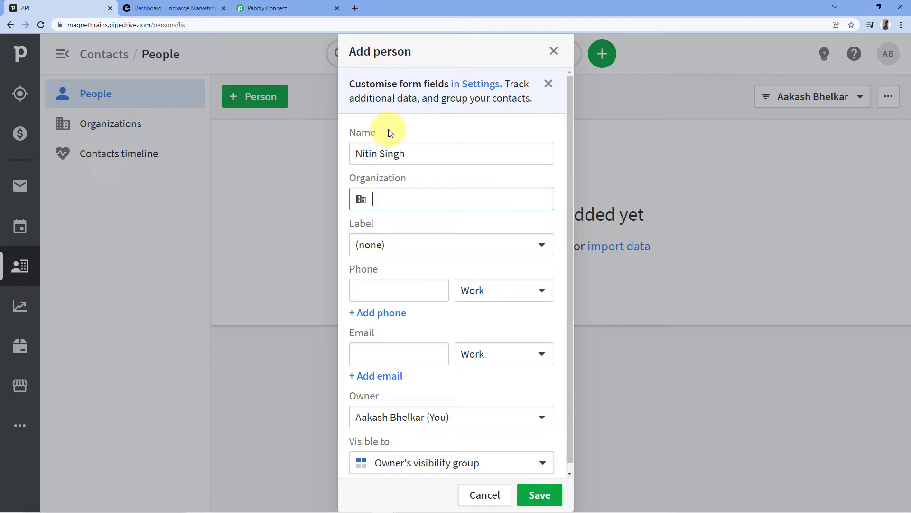
type("Pabbly")
left_click(386, 290)
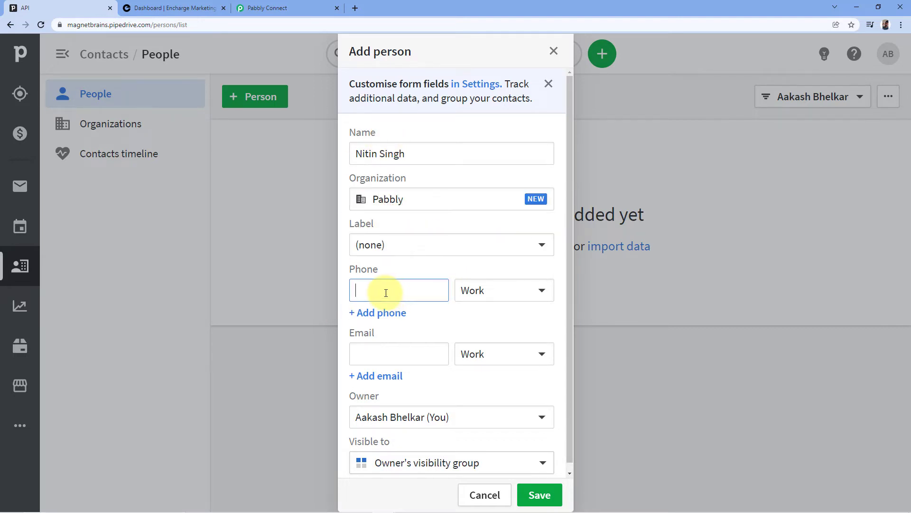
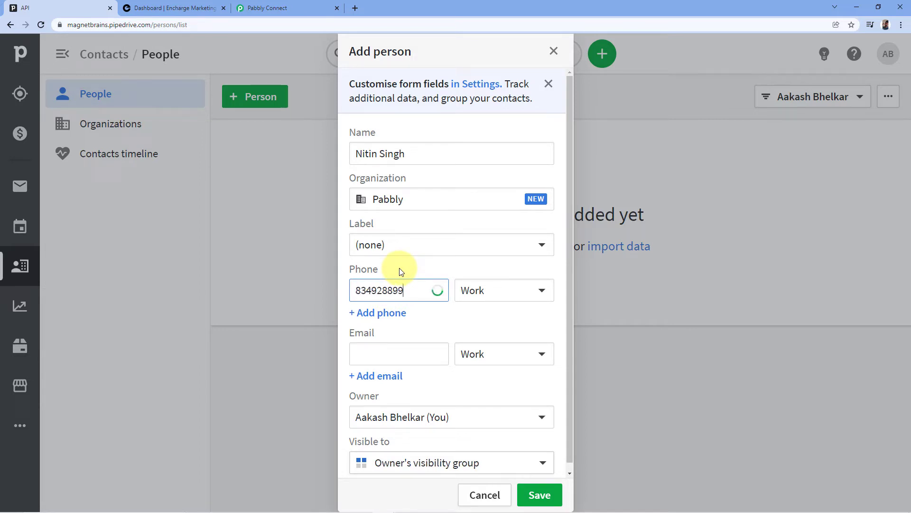
Enter the contact's e-mail, set visibility to Entire company, and save the person
left_click(386, 352)
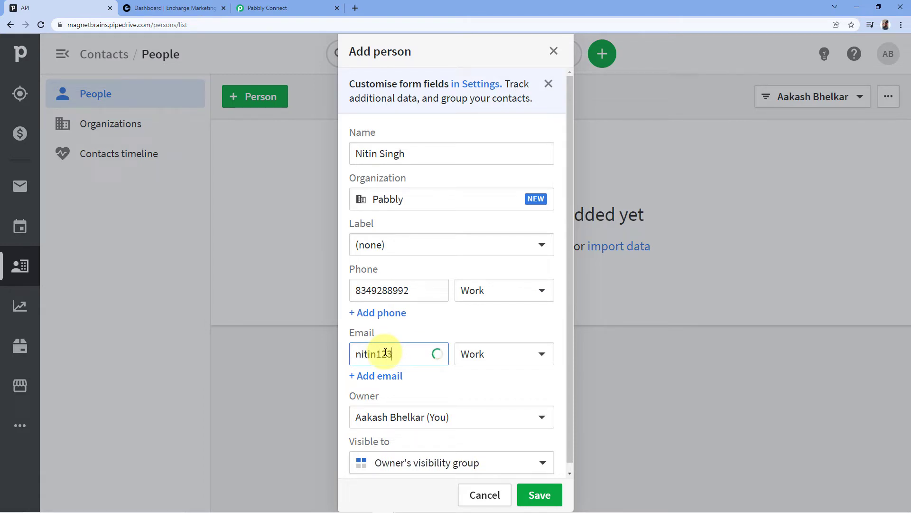
scroll(448, 338, "down", 1)
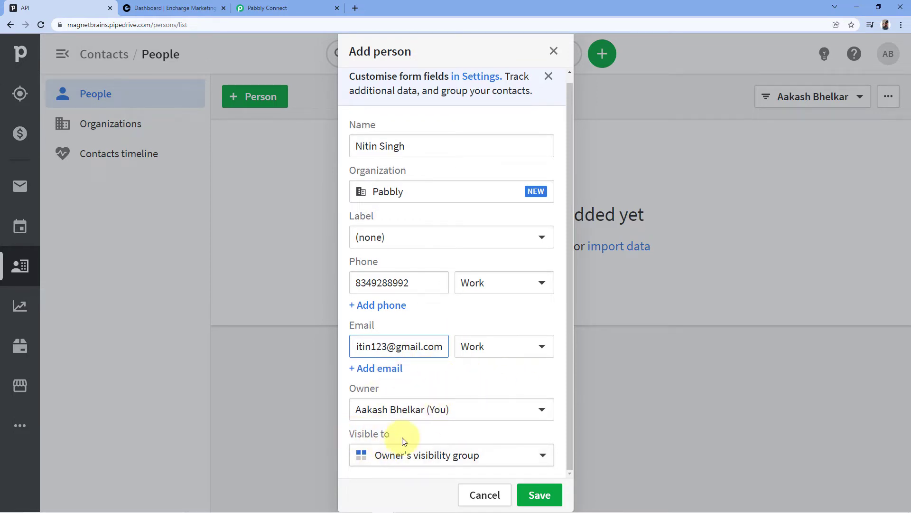
left_click(493, 459)
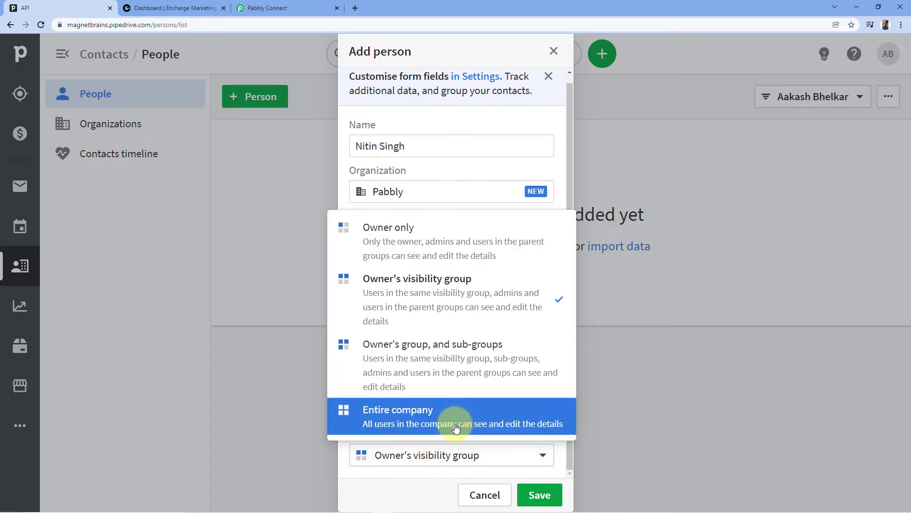
left_click(406, 417)
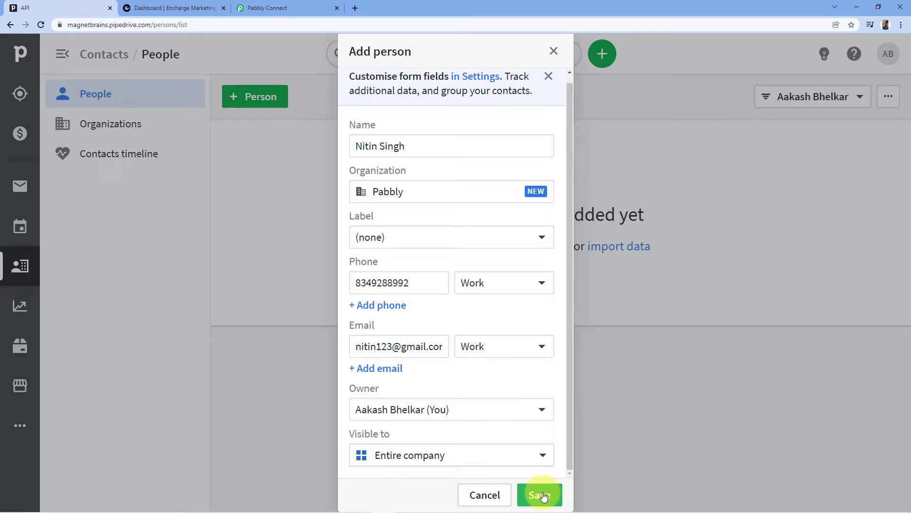
left_click(541, 495)
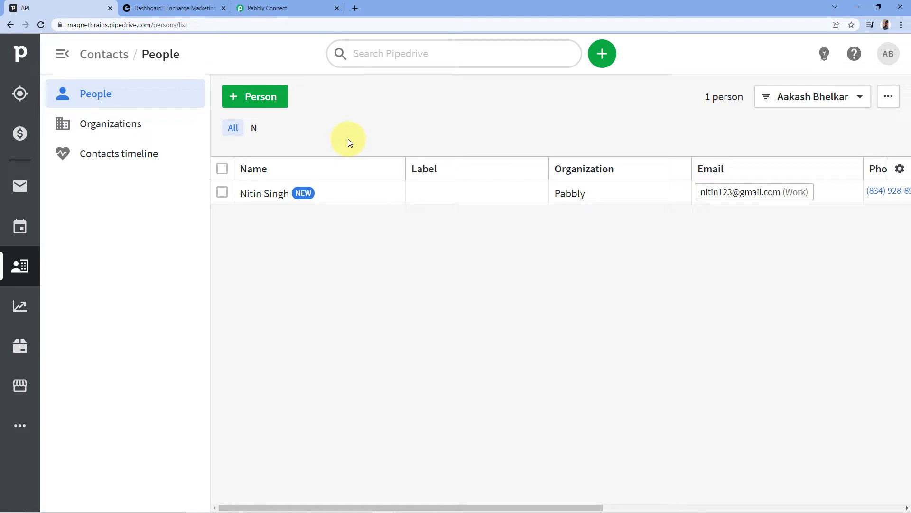
left_click(282, 8)
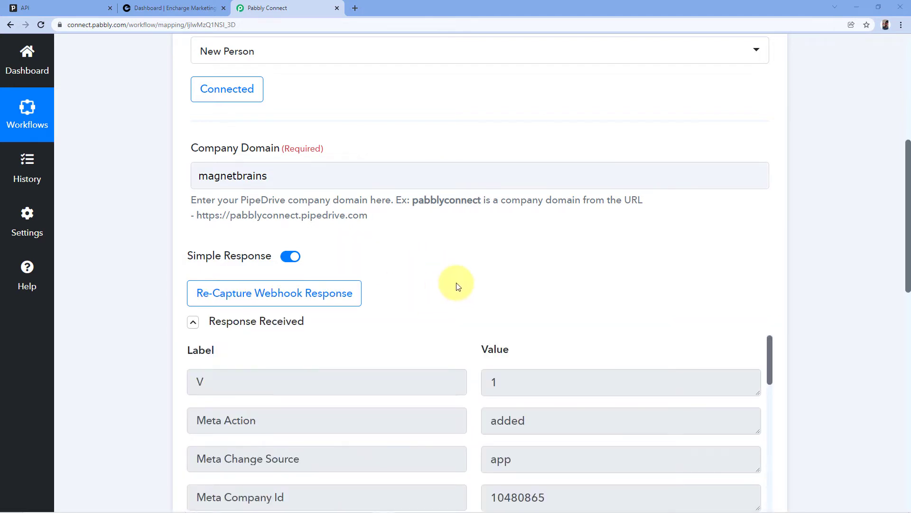
Check the captured first name, organization name and email values in the response
scroll(452, 245, "down", 4)
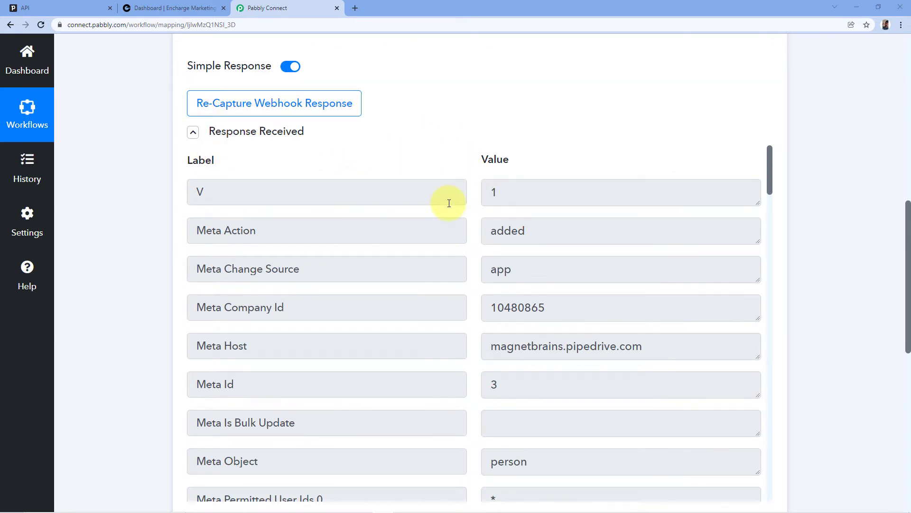
scroll(442, 203, "down", 2)
scroll(431, 221, "down", 10)
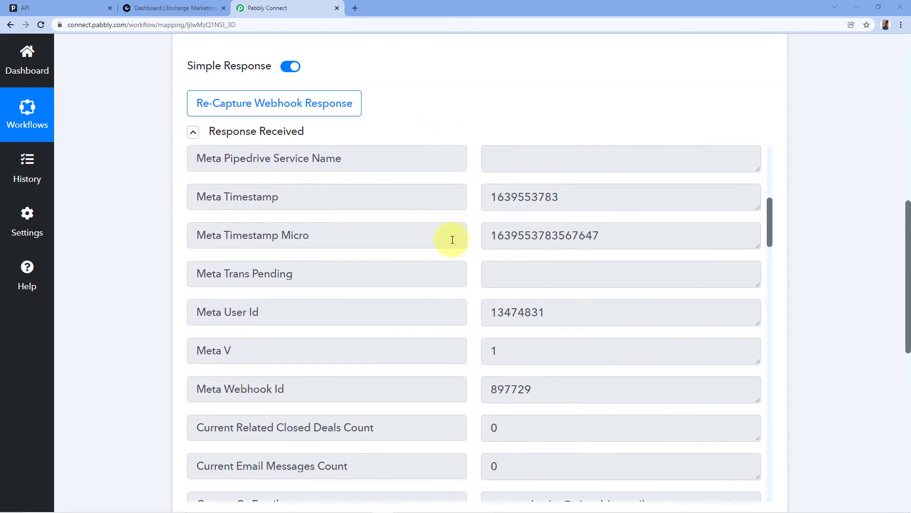
scroll(434, 216, "down", 5)
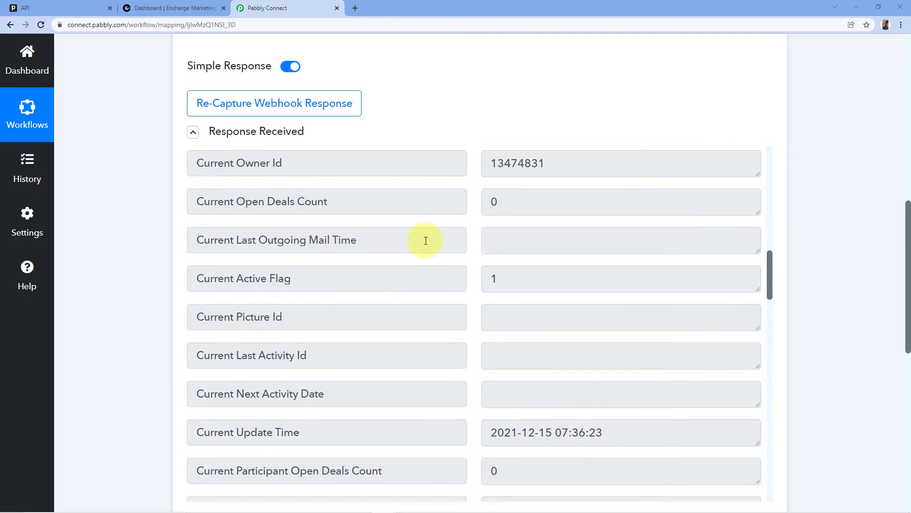
scroll(453, 235, "down", 7)
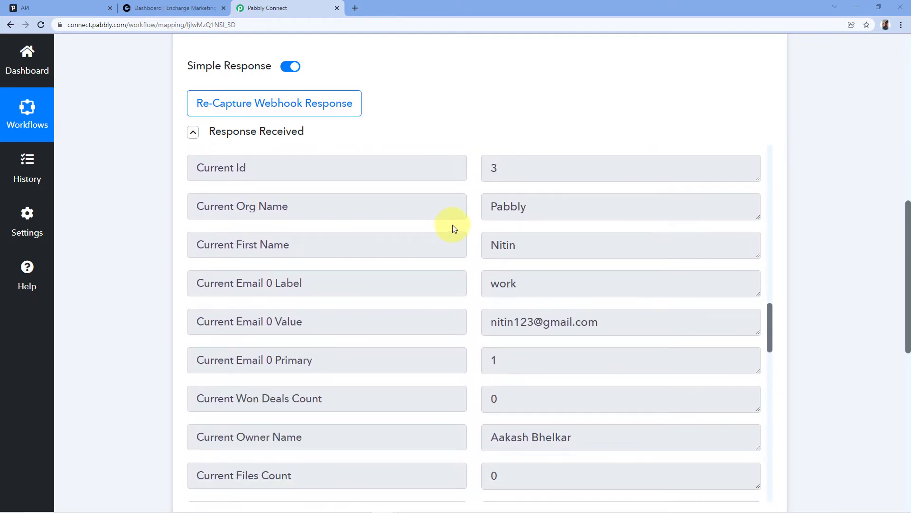
left_click(524, 248)
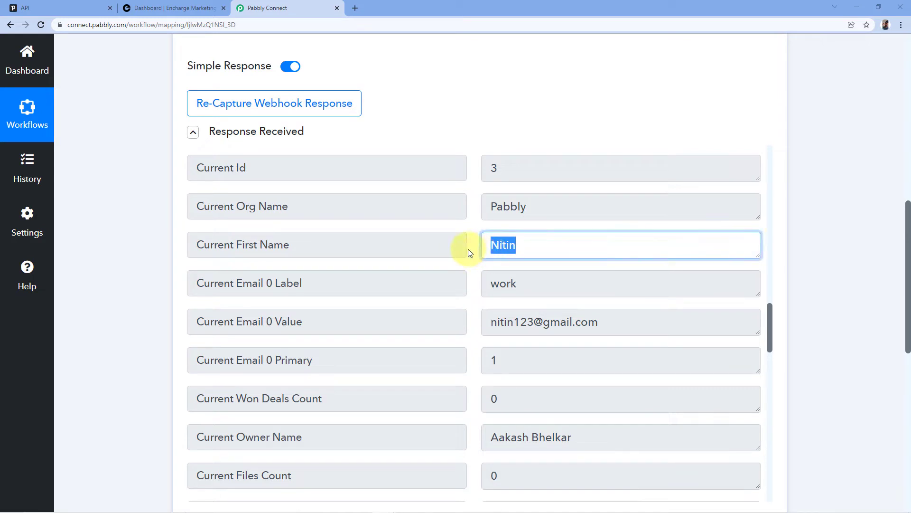
left_click(545, 204)
left_click(471, 208)
Highlight the captured email, last name and phone number values
scroll(576, 271, "down", 1)
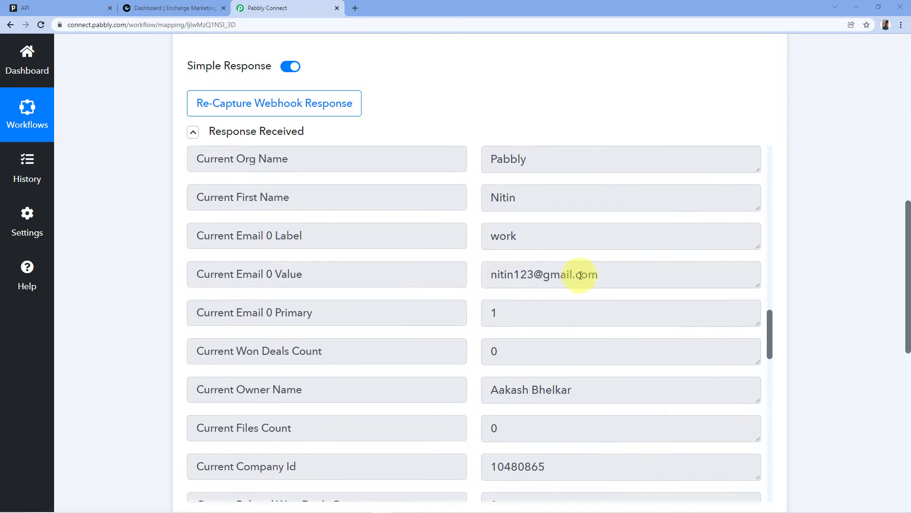
left_click_drag(603, 272, 488, 273)
scroll(475, 266, "down", 9)
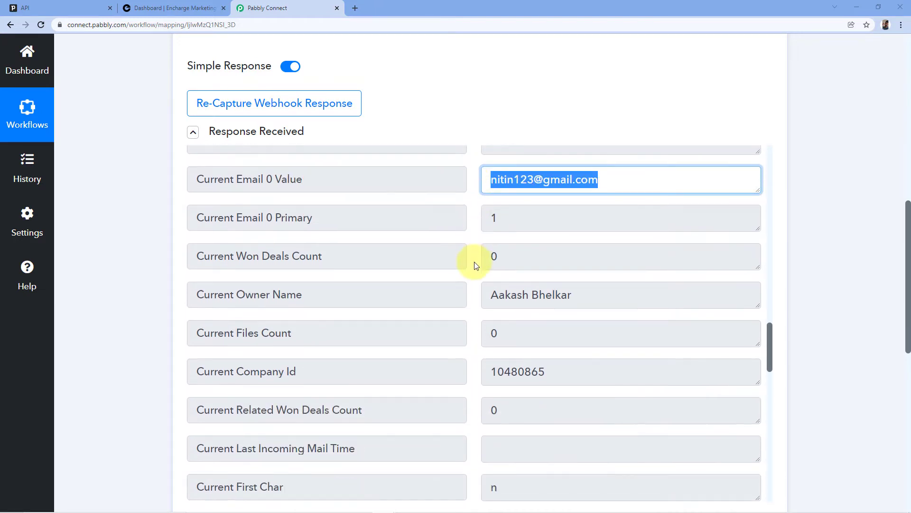
left_click_drag(527, 270, 476, 260)
left_click(478, 248)
scroll(477, 246, "down", 5)
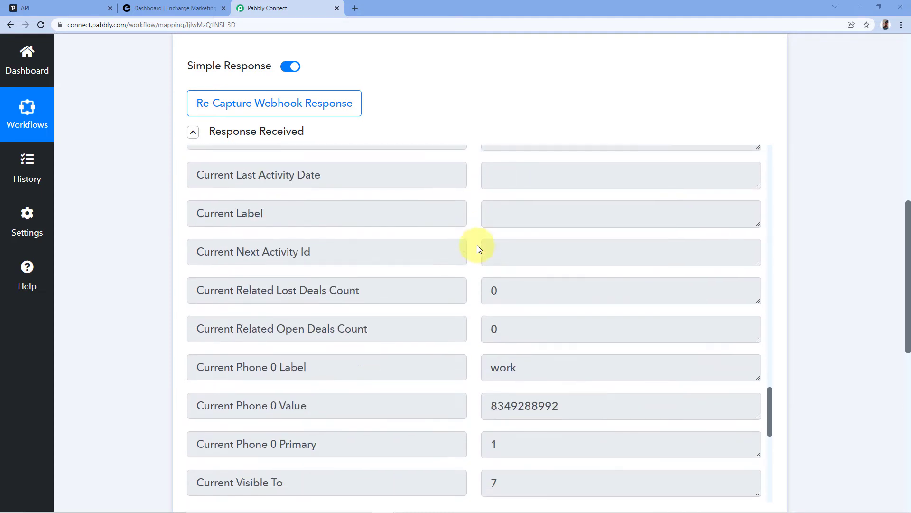
left_click(492, 296)
left_click_drag(492, 296, 578, 297)
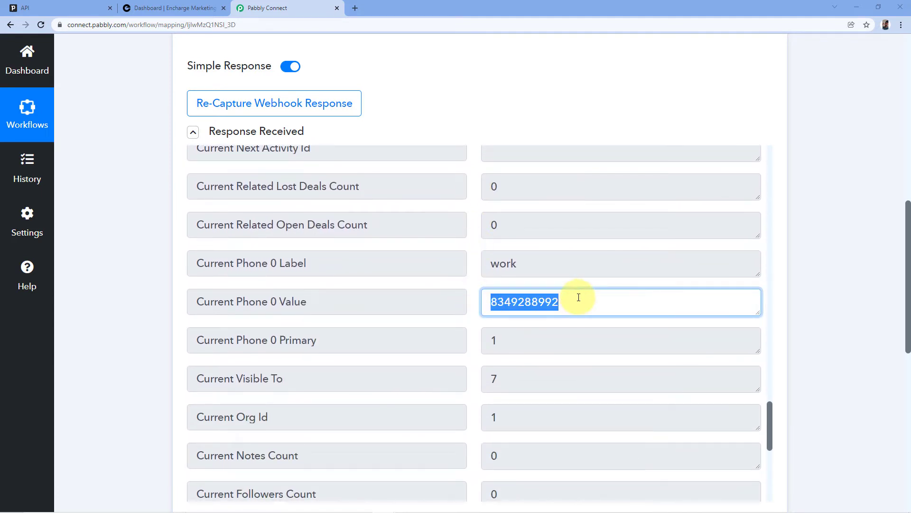
left_click(470, 236)
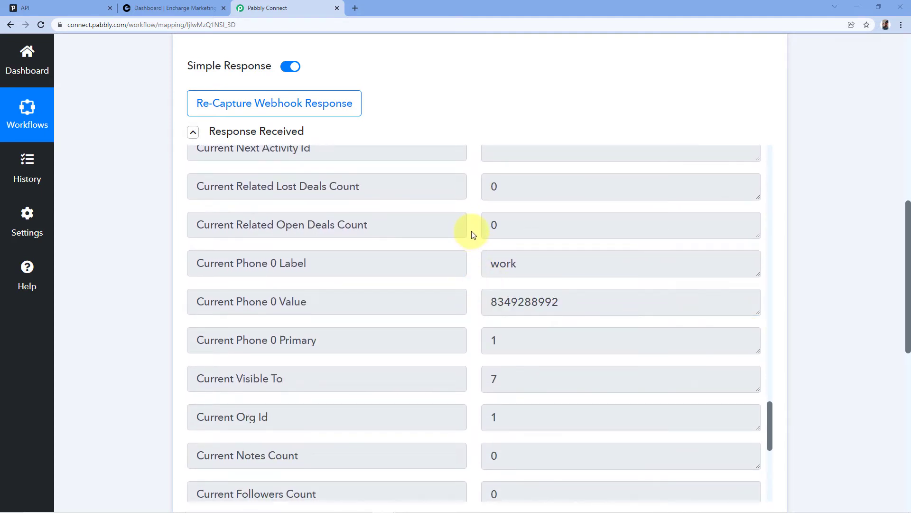
left_click(66, 8)
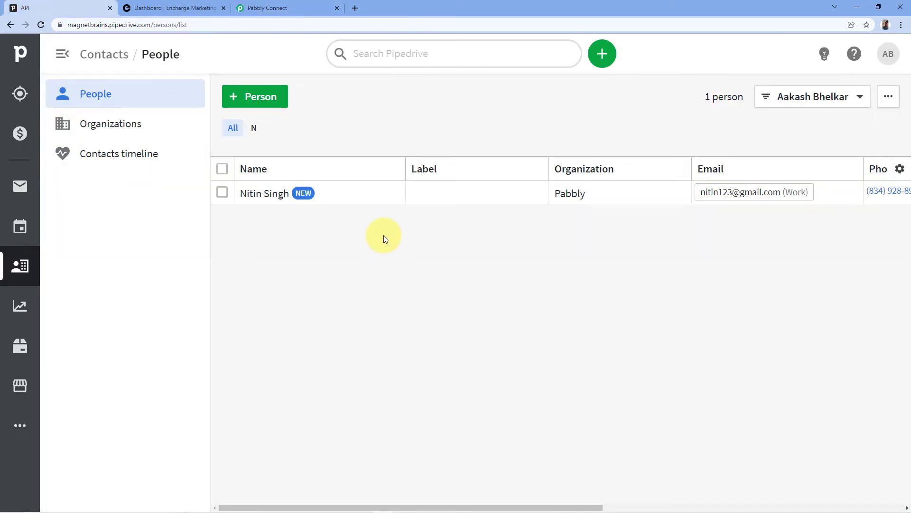
Go back to the Pabbly Connect tab showing the captured Pipedrive person response
left_click(300, 8)
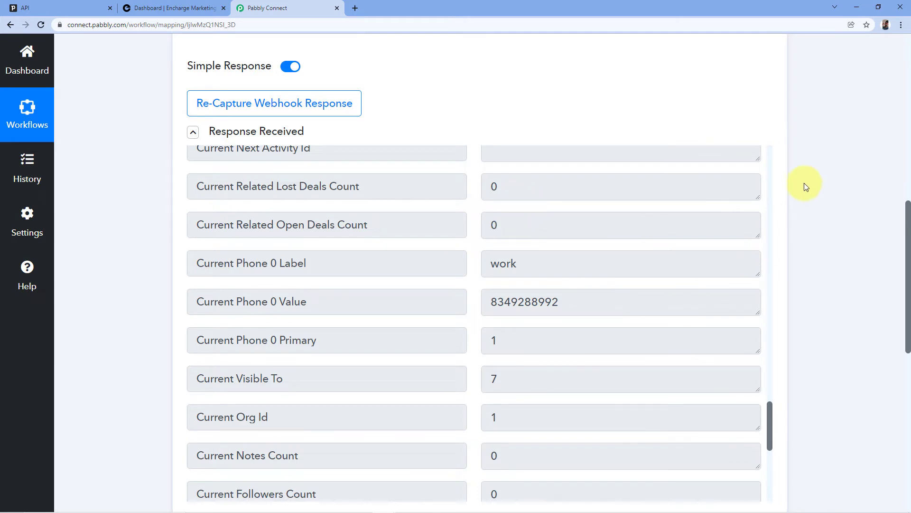
Search 'Ench' and pick Encharge as the app for the second action step
scroll(799, 186, "down", 1)
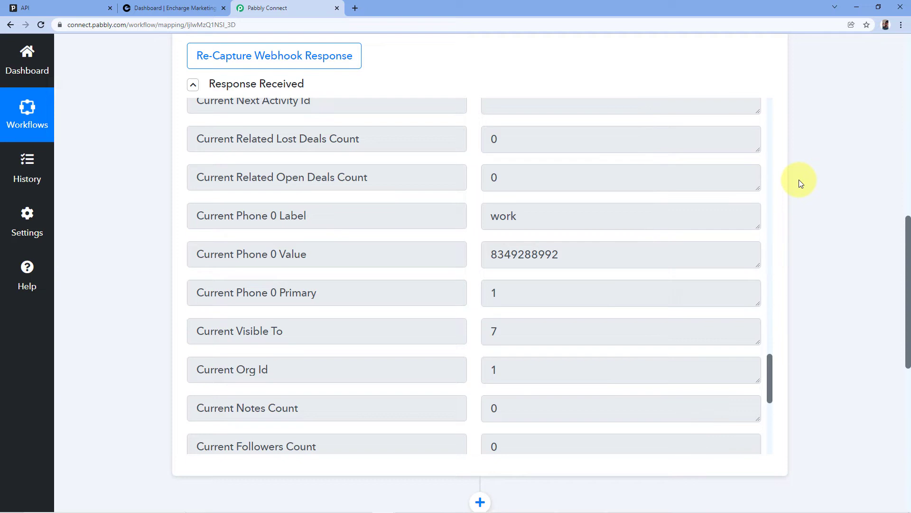
scroll(795, 137, "down", 9)
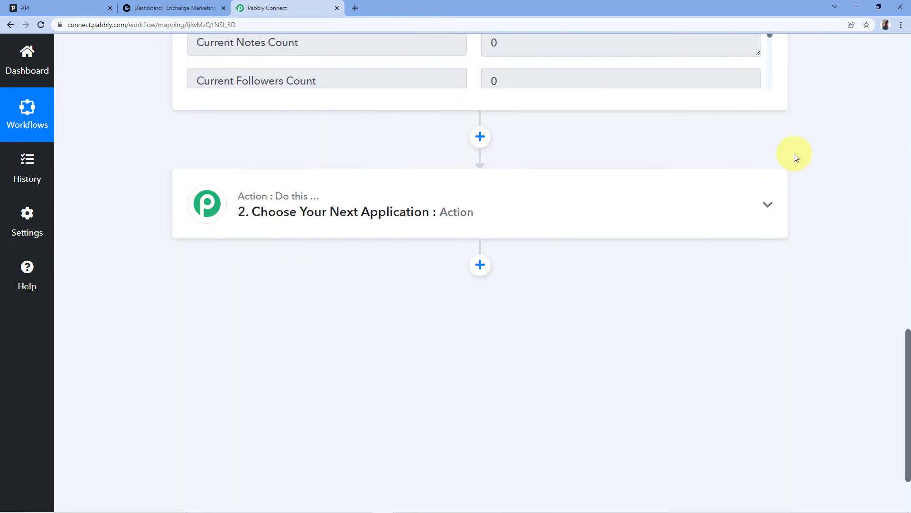
left_click(321, 137)
left_click(247, 222)
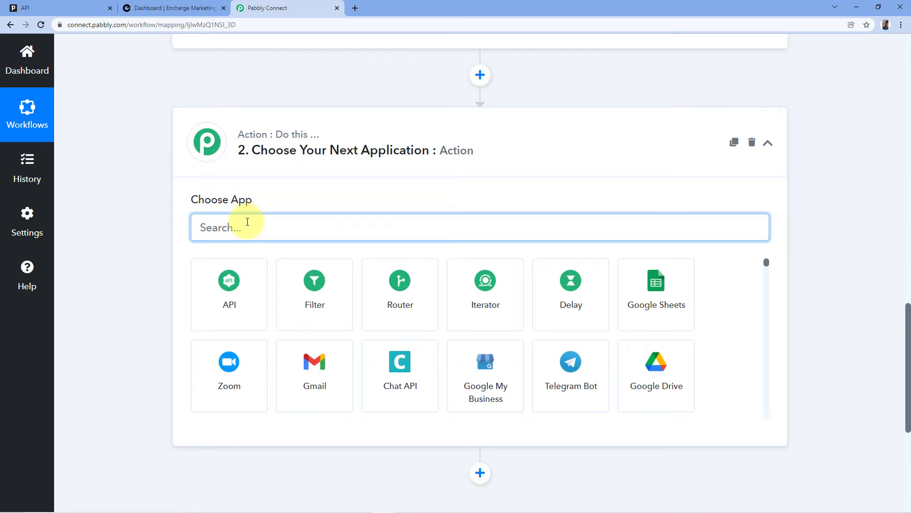
type("Enc")
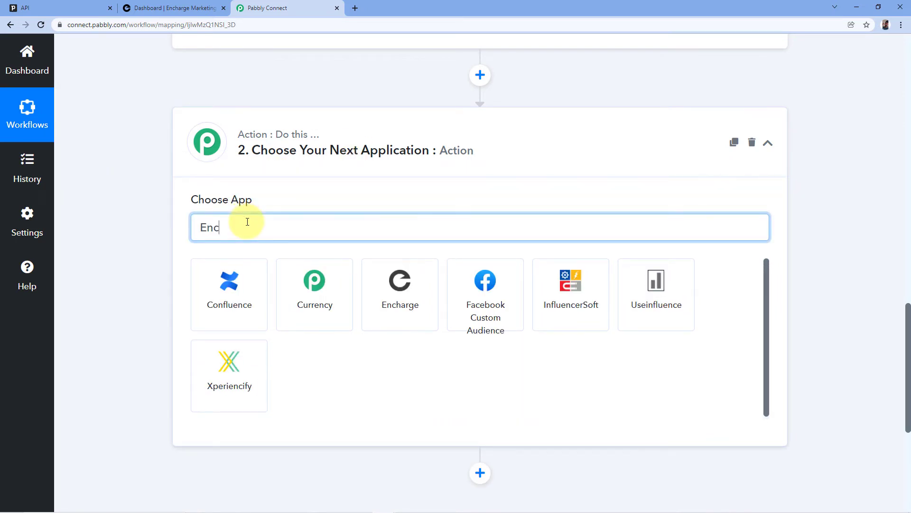
type("h")
scroll(286, 271, "down", 2)
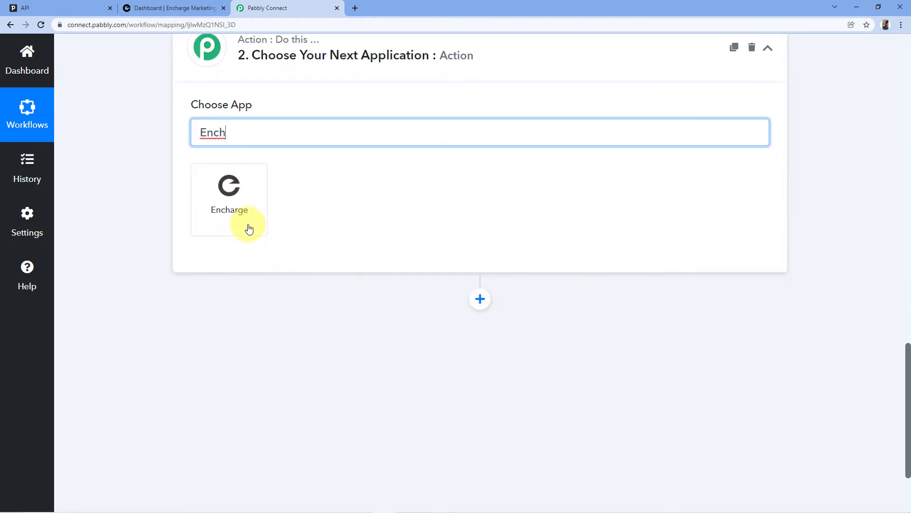
left_click(249, 230)
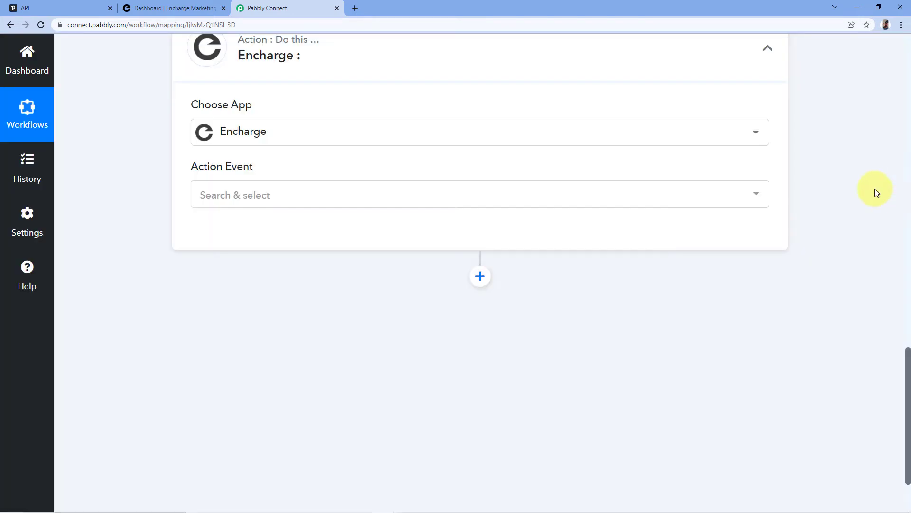
Set the Encharge action event to Add or Update Person
scroll(847, 200, "up", 1)
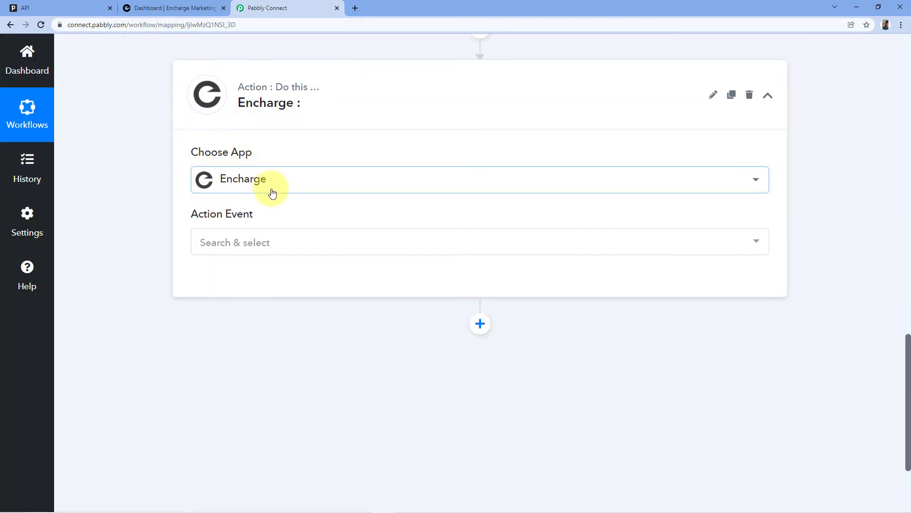
left_click(267, 241)
scroll(359, 190, "down", 1)
scroll(320, 263, "down", 2)
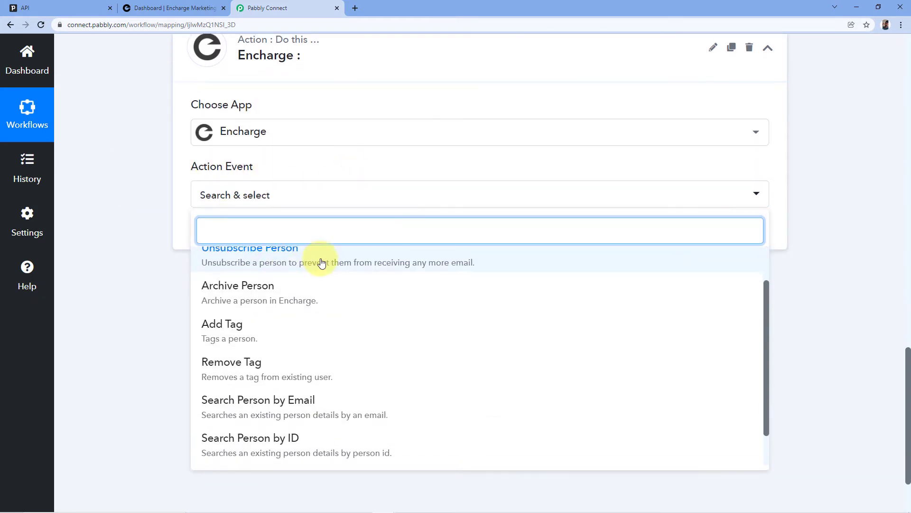
scroll(318, 275, "down", 1)
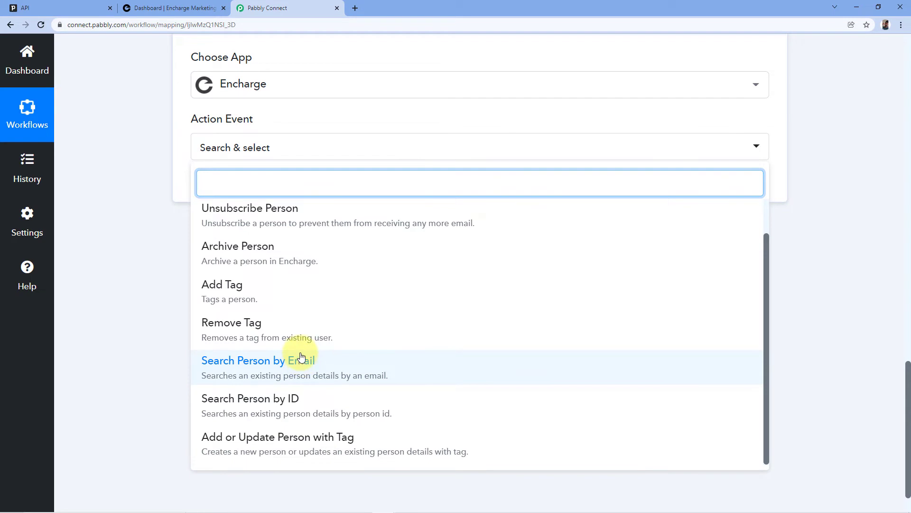
scroll(285, 342, "up", 1)
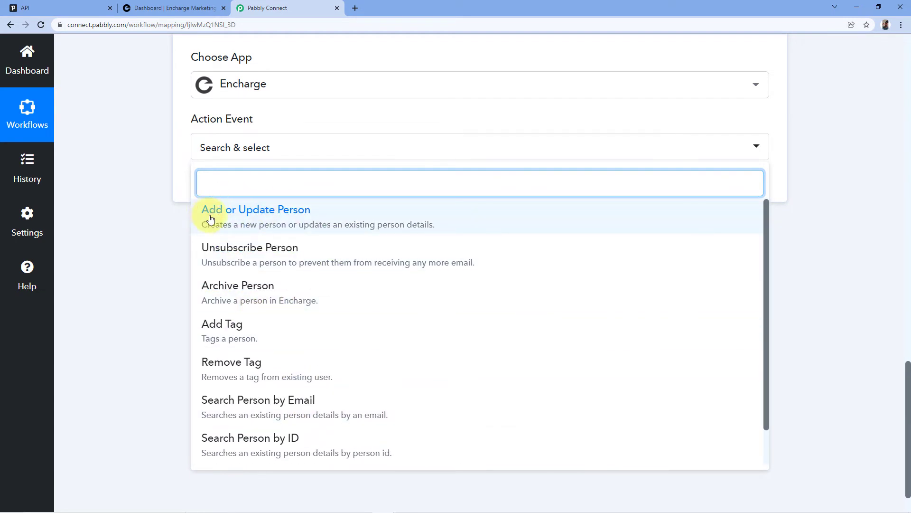
left_click(246, 219)
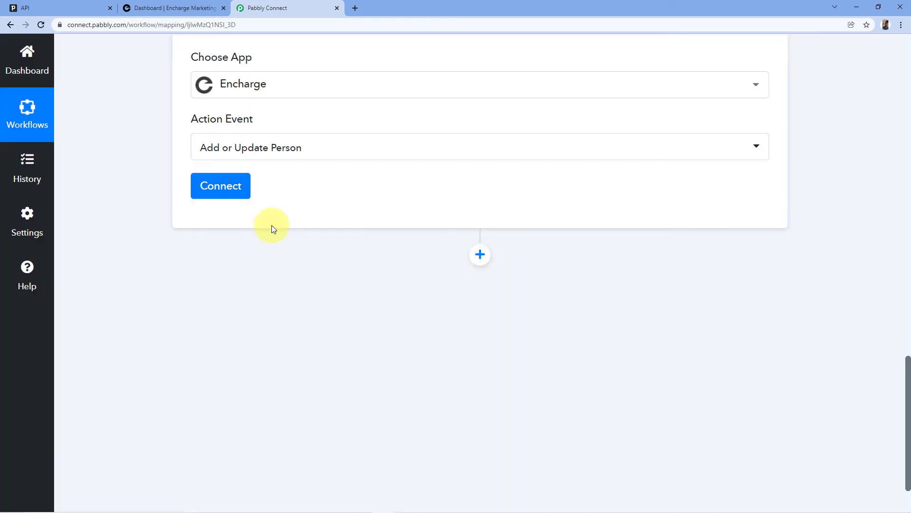
Add a new Encharge connection, Encharge #7, and allow Pabbly Connect access to Encharge
left_click(239, 196)
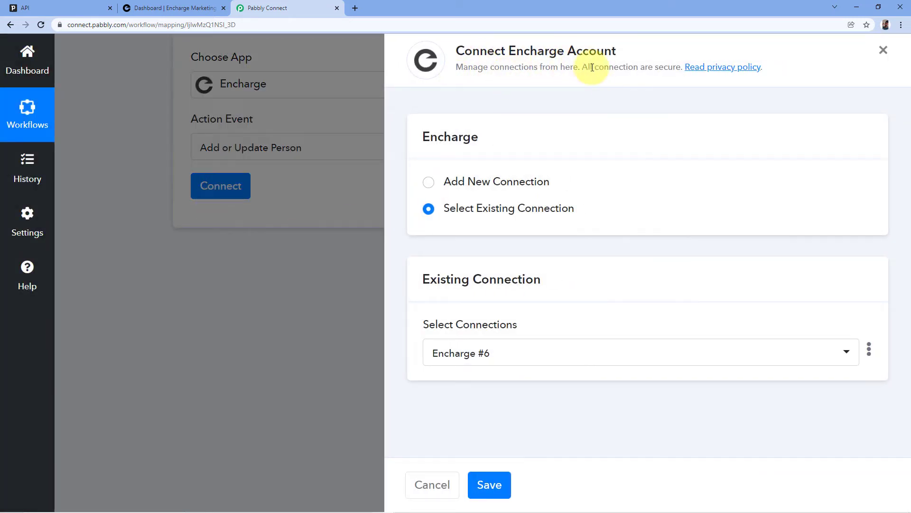
left_click(429, 183)
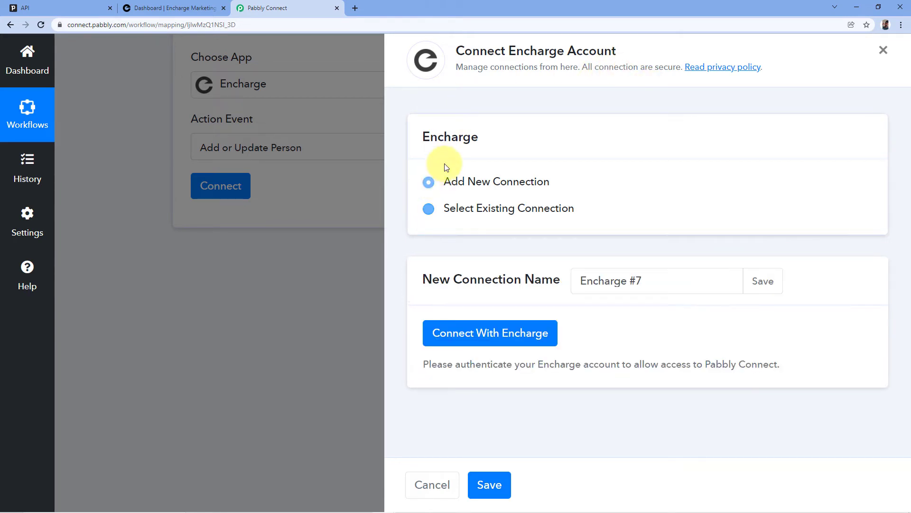
left_click(495, 334)
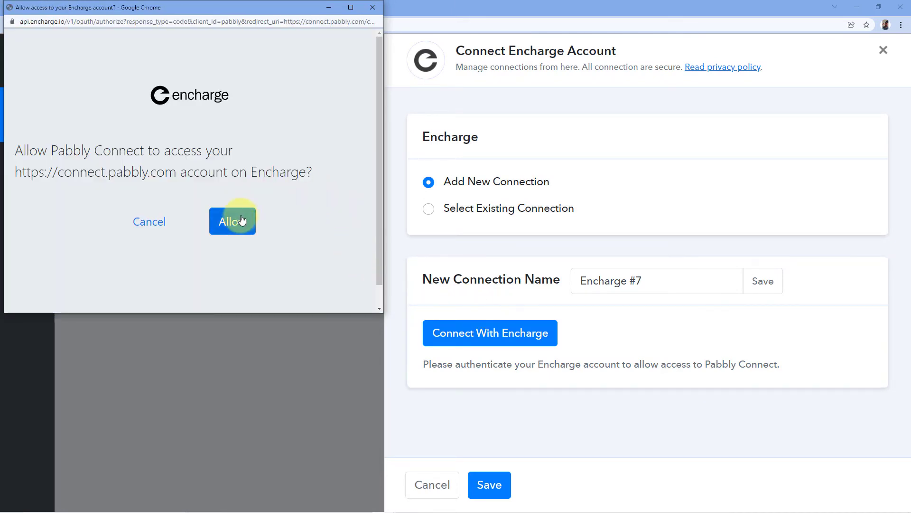
left_click(242, 220)
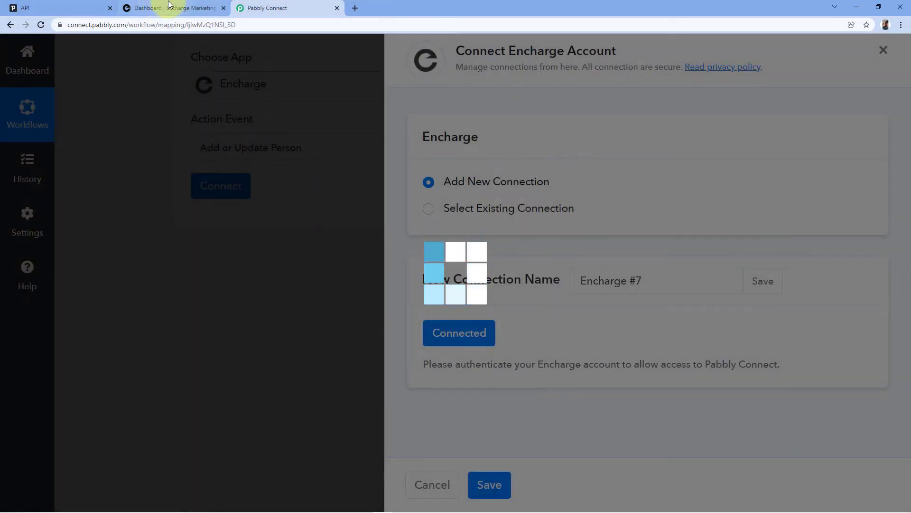
Dismiss the Encharge success message and go back to the Pabbly Connect workflow
left_click(176, 7)
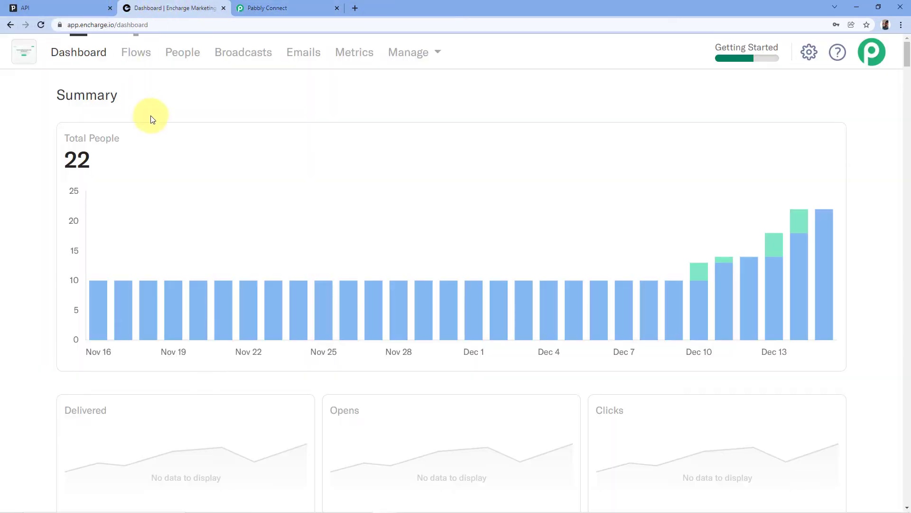
left_click(265, 8)
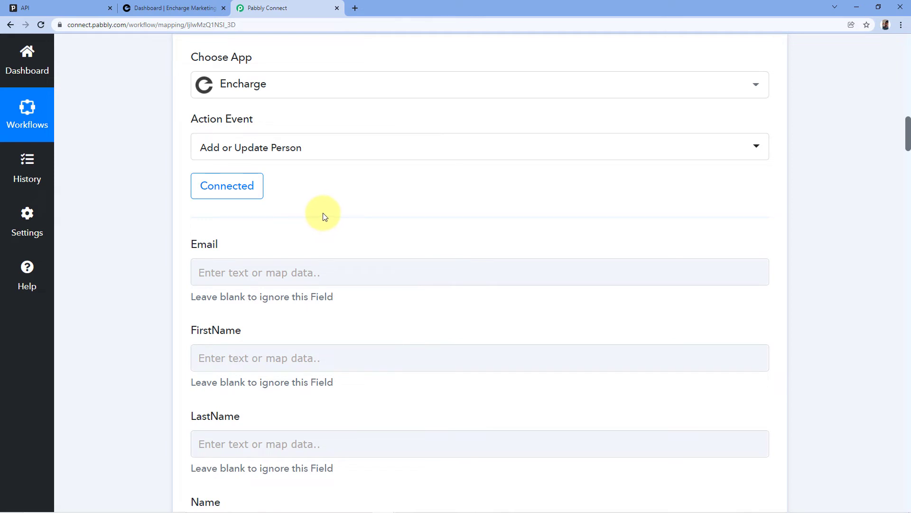
Review the captured Pipedrive response and the empty Encharge Email, FirstName, LastName and Name fields
scroll(307, 218, "down", 2)
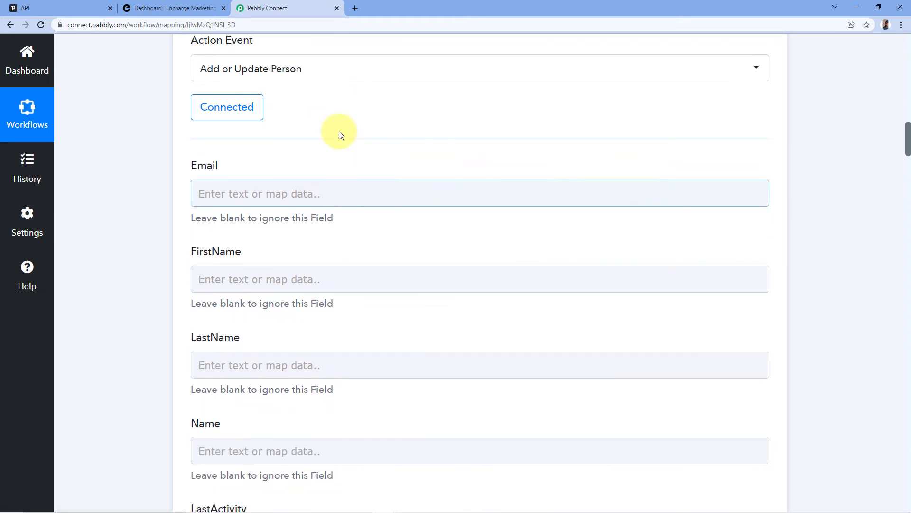
scroll(266, 135, "down", 1)
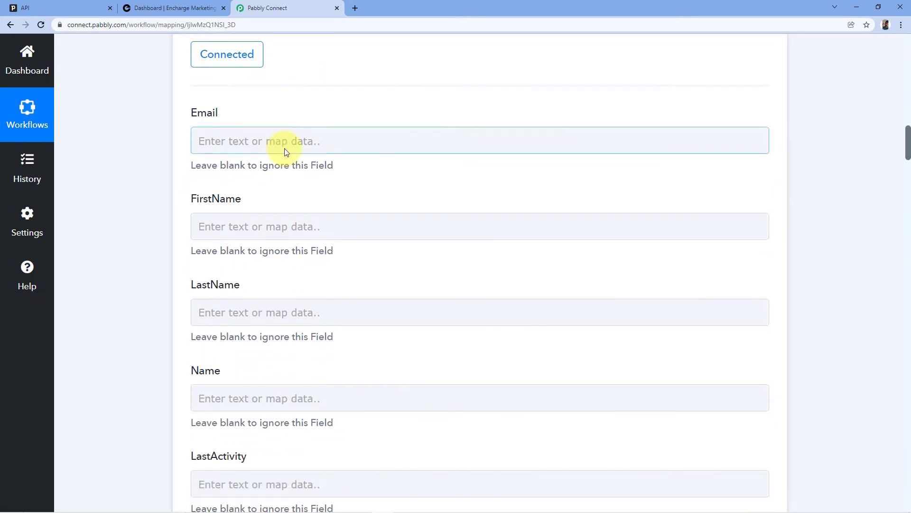
left_click(283, 126)
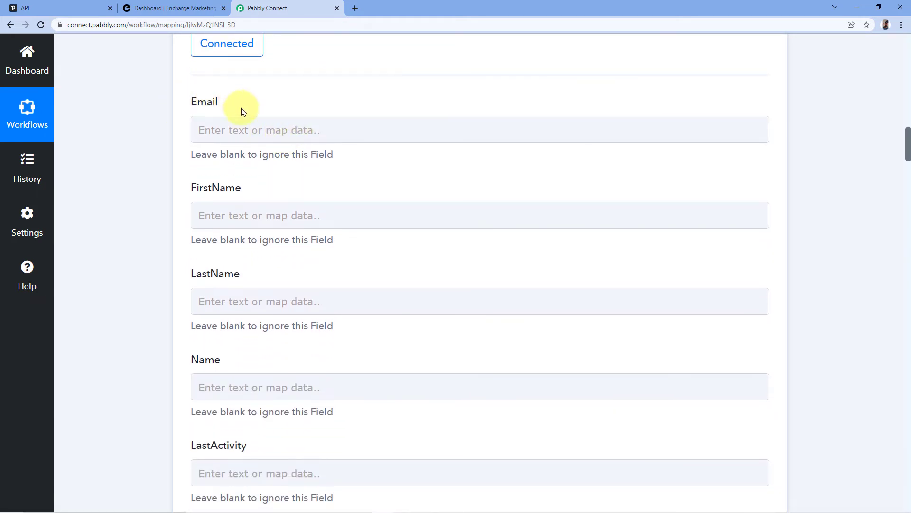
scroll(258, 283, "down", 2)
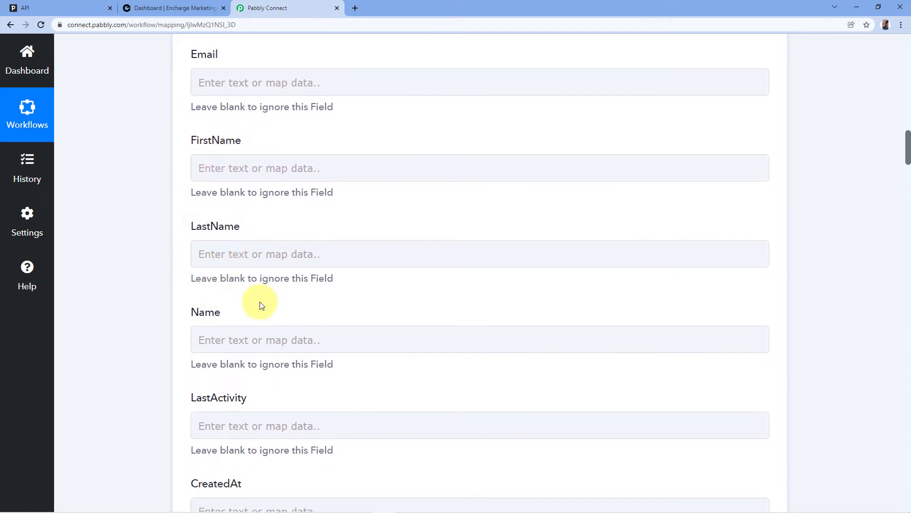
scroll(166, 326, "down", 6)
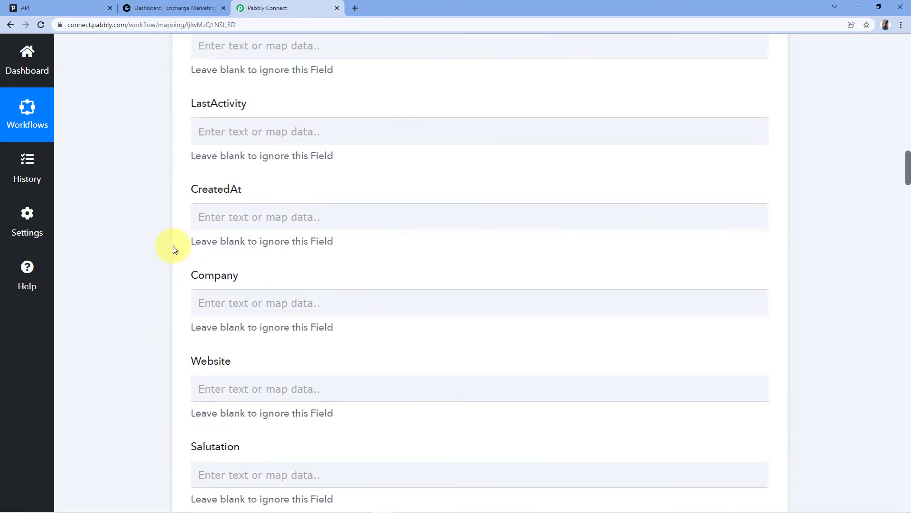
scroll(178, 259, "up", 10)
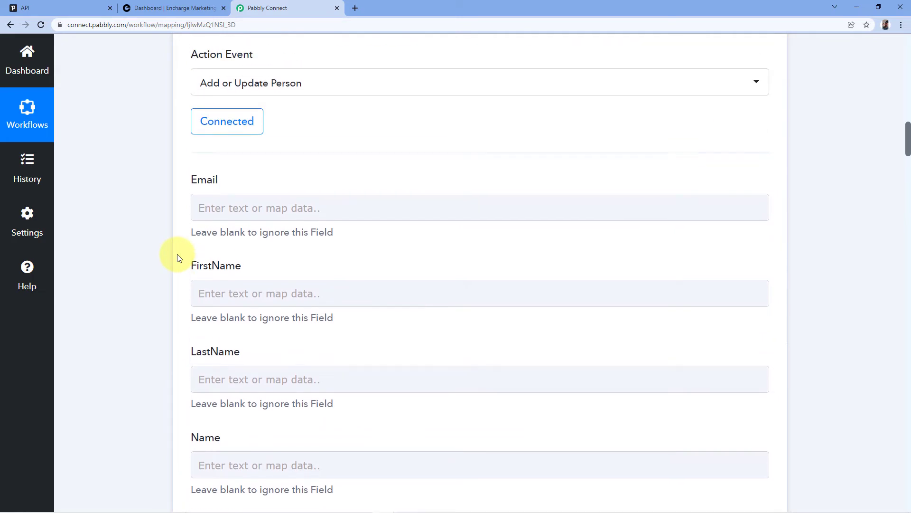
scroll(337, 187, "up", 3)
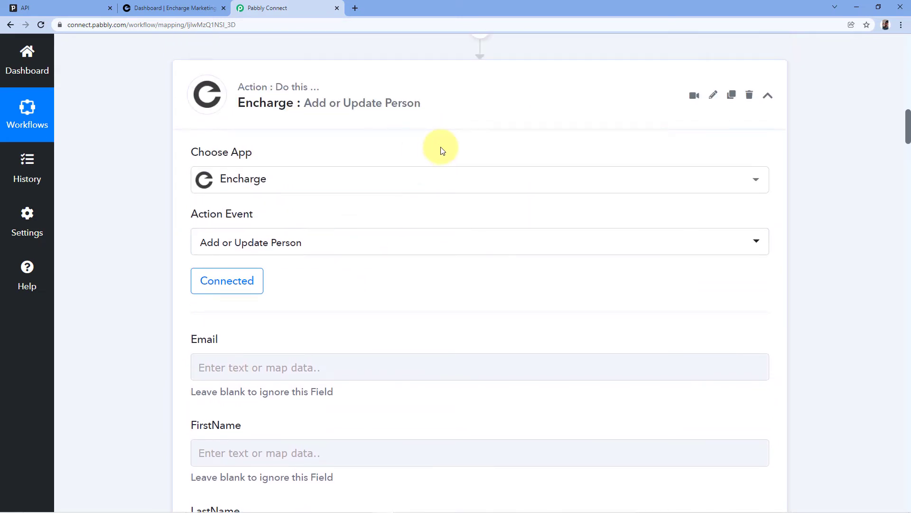
scroll(442, 150, "up", 6)
scroll(459, 175, "up", 15)
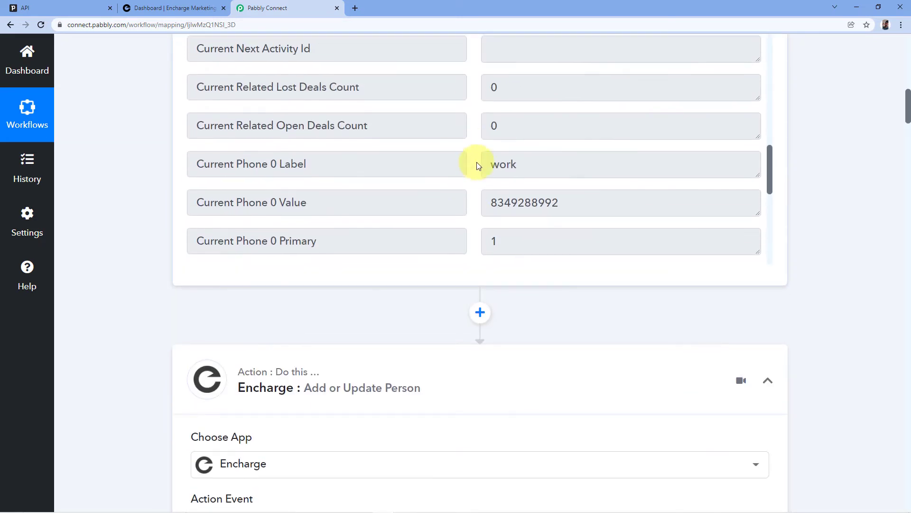
scroll(791, 167, "up", 5)
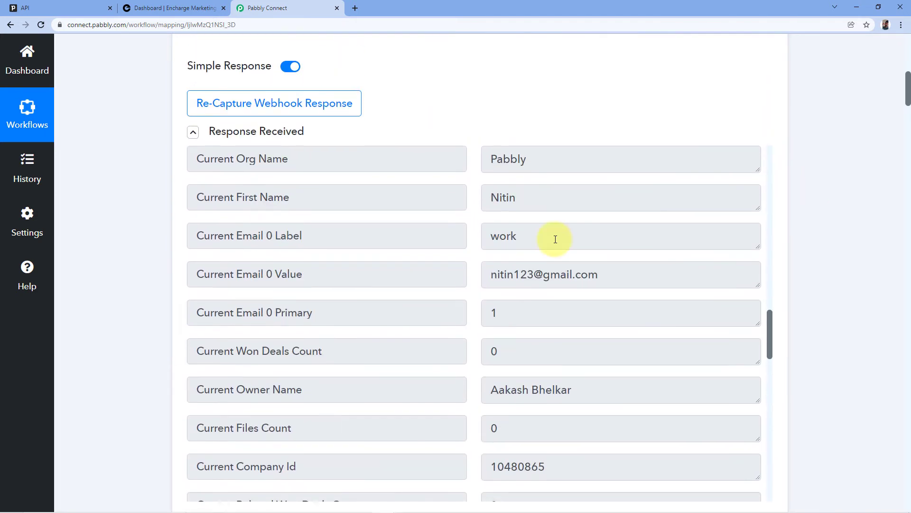
scroll(494, 258, "up", 3)
scroll(804, 255, "down", 2)
scroll(802, 256, "down", 12)
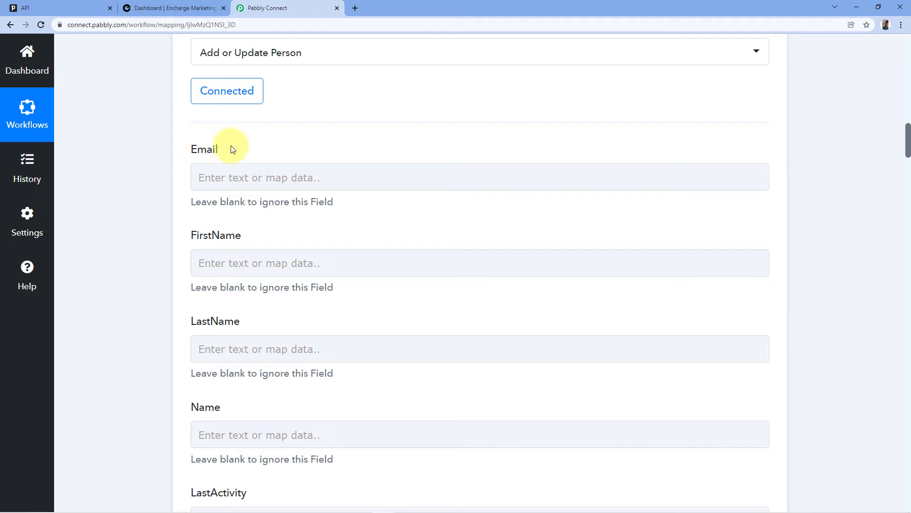
Map Encharge's Email field to PipeDrive New Person's Current Email 0 Value
left_click(235, 178)
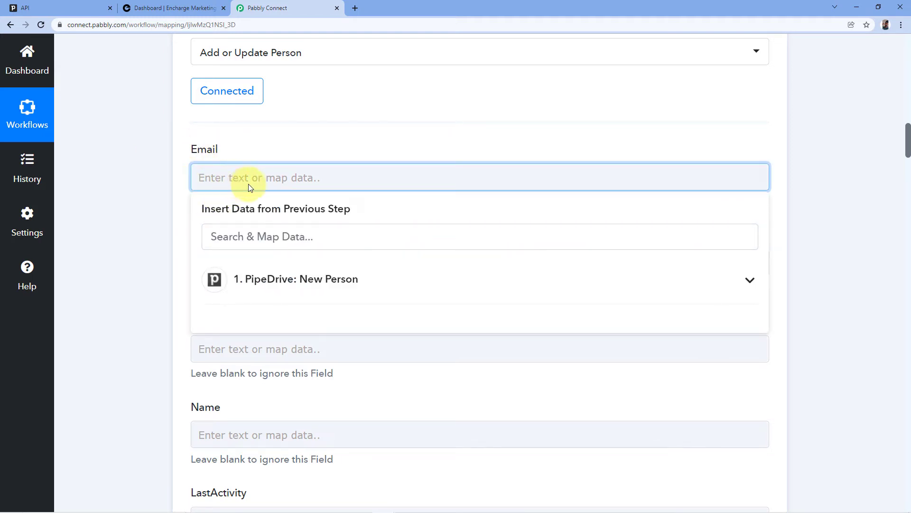
left_click(389, 280)
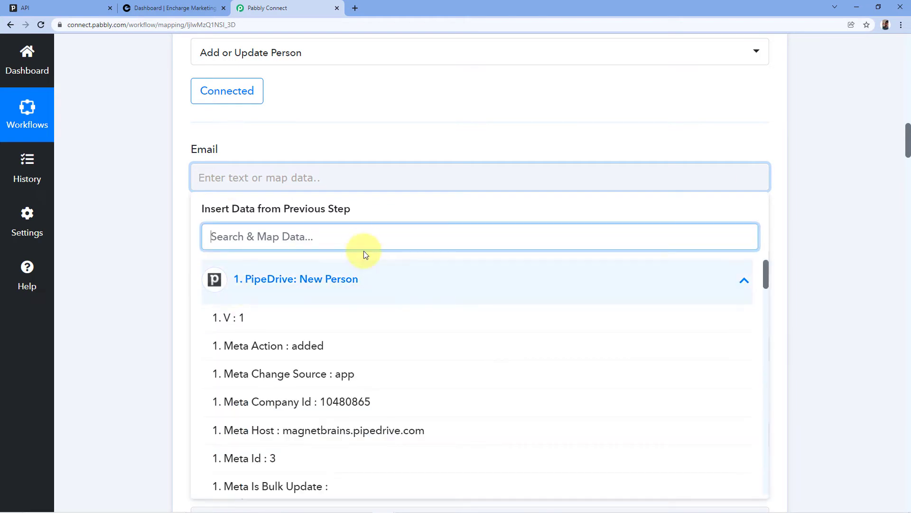
scroll(361, 247, "down", 2)
scroll(335, 269, "down", 6)
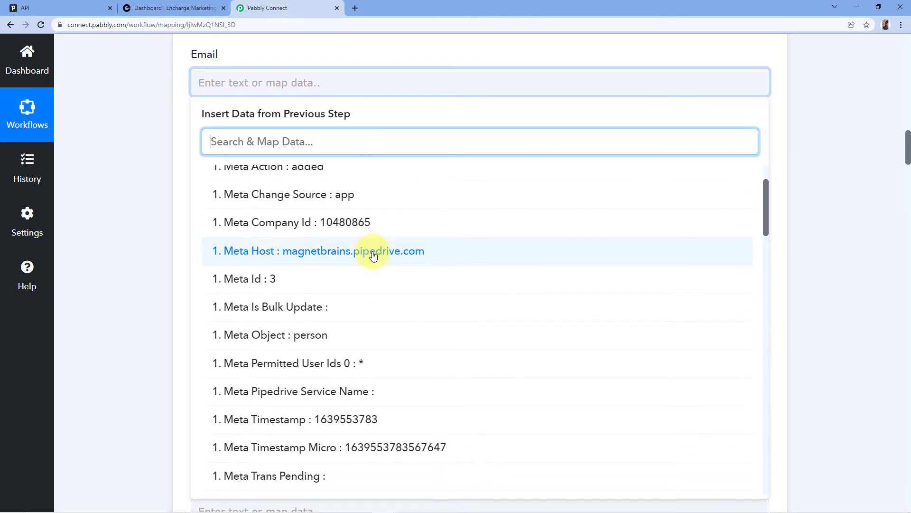
scroll(375, 253, "down", 4)
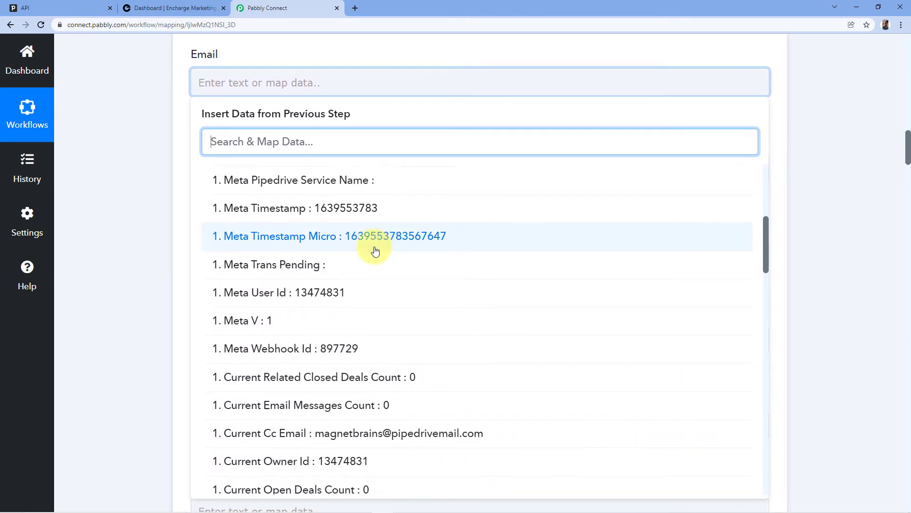
scroll(374, 238, "down", 7)
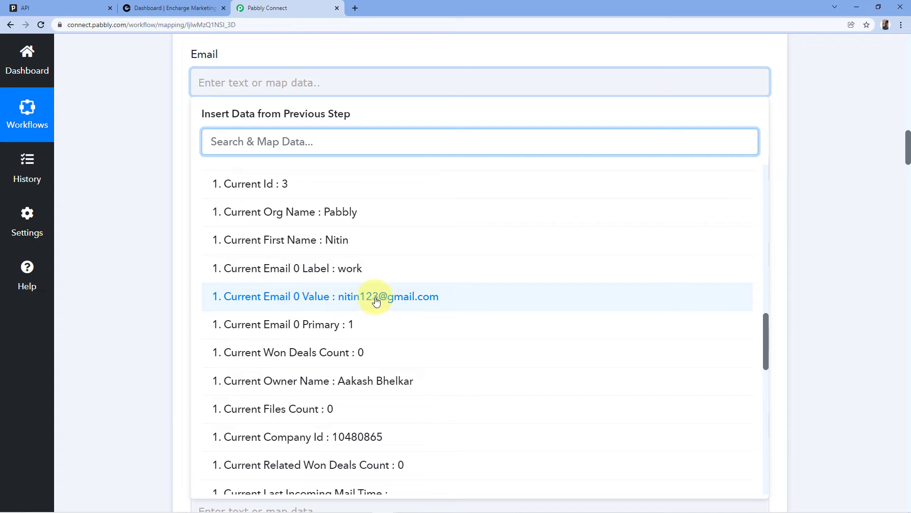
left_click(307, 297)
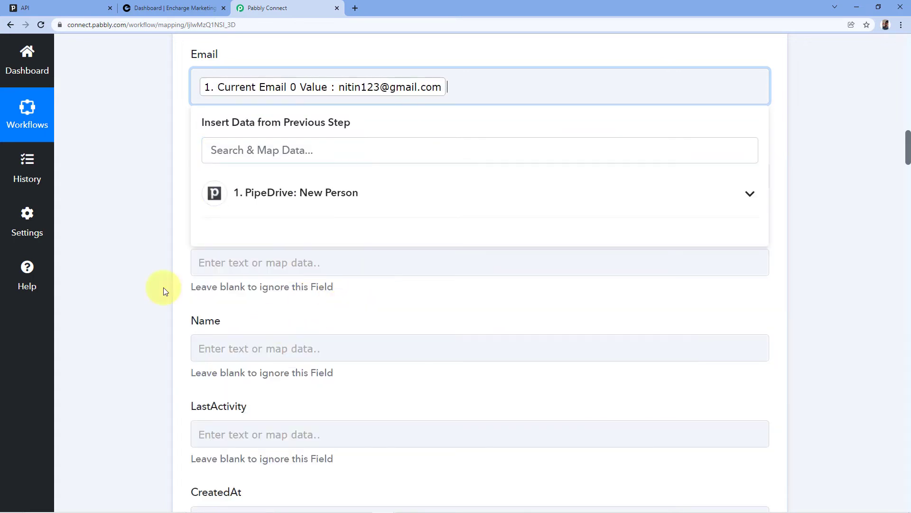
left_click(181, 140)
scroll(187, 102, "down", 1)
scroll(171, 87, "up", 1)
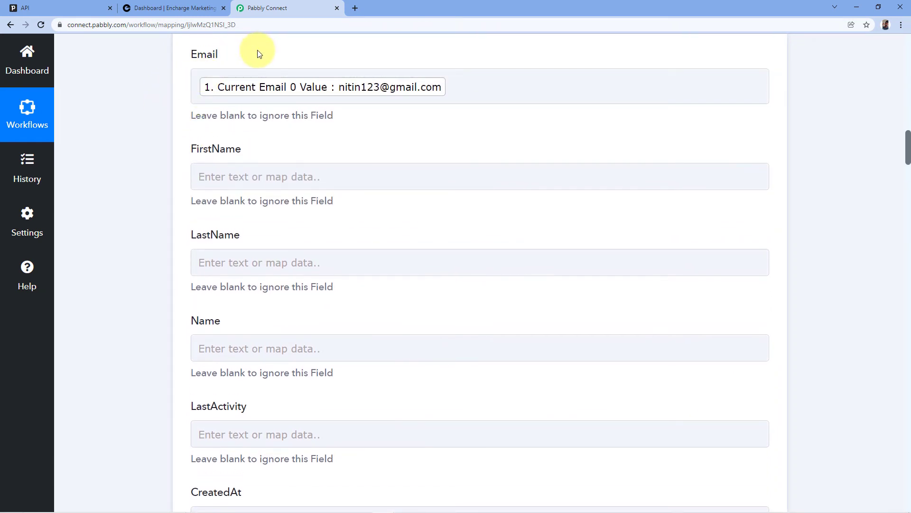
Map Encharge's FirstName field to PipeDrive's Current First Name
left_click(297, 75)
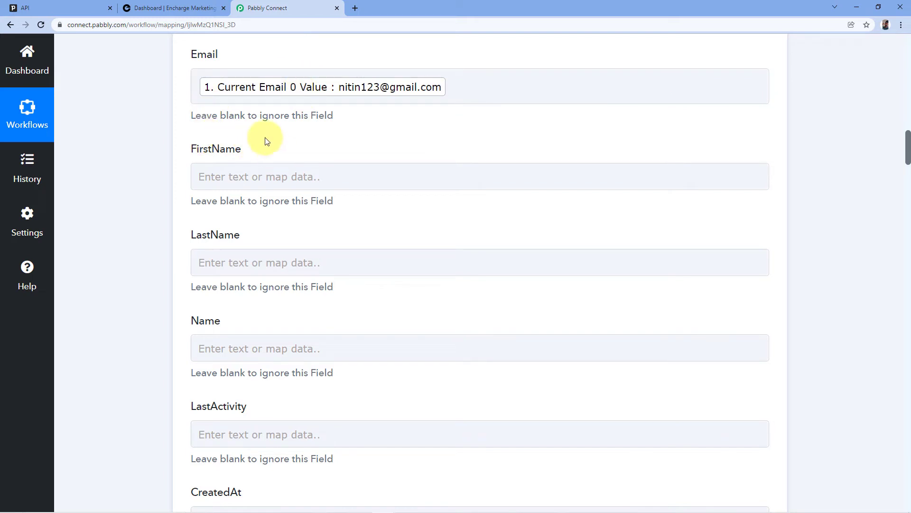
left_click(222, 178)
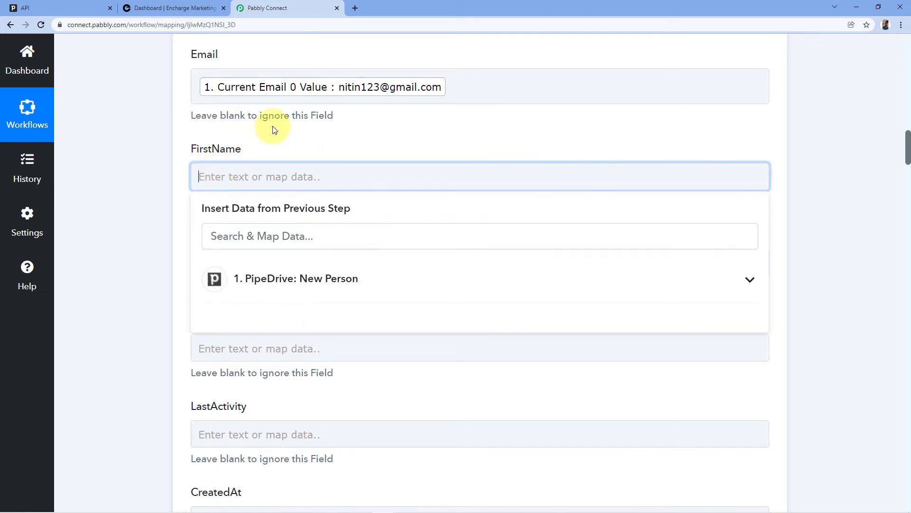
scroll(248, 127, "down", 1)
left_click(271, 232)
scroll(342, 292, "down", 7)
scroll(345, 290, "down", 10)
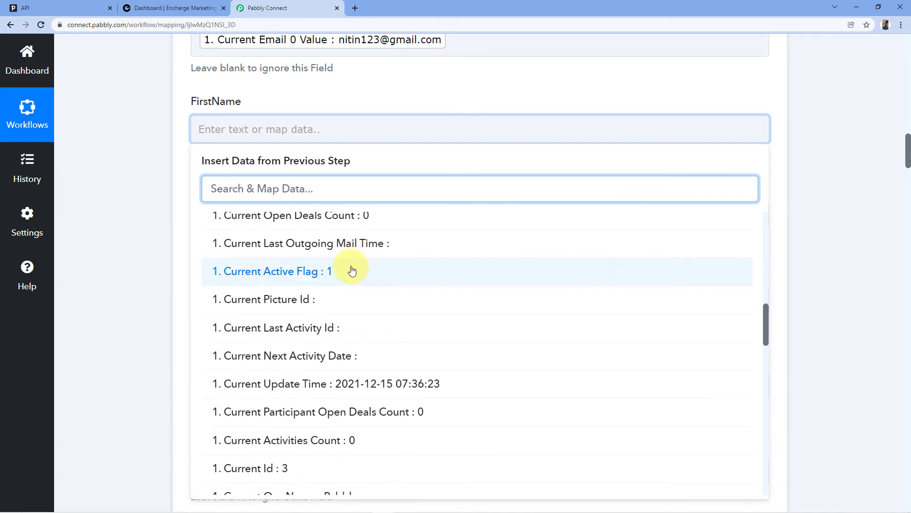
scroll(352, 271, "down", 1)
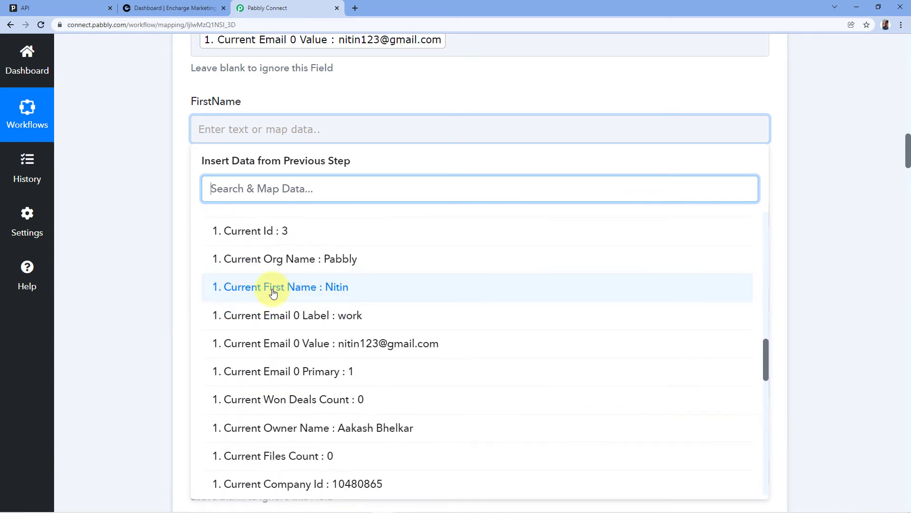
left_click(318, 287)
left_click(186, 169)
scroll(284, 121, "down", 2)
Map Encharge's LastName field to PipeDrive's Current Last Name
left_click(284, 121)
left_click(290, 246)
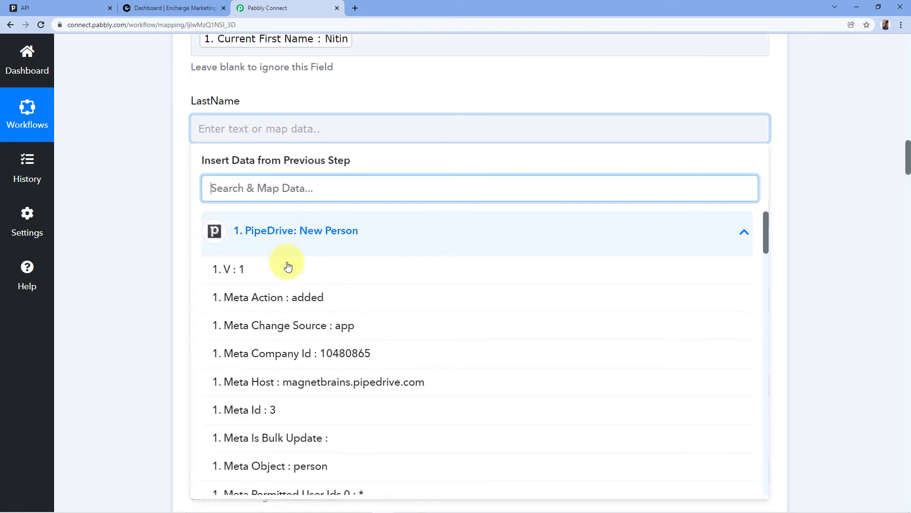
scroll(346, 304, "down", 3)
scroll(351, 294, "down", 13)
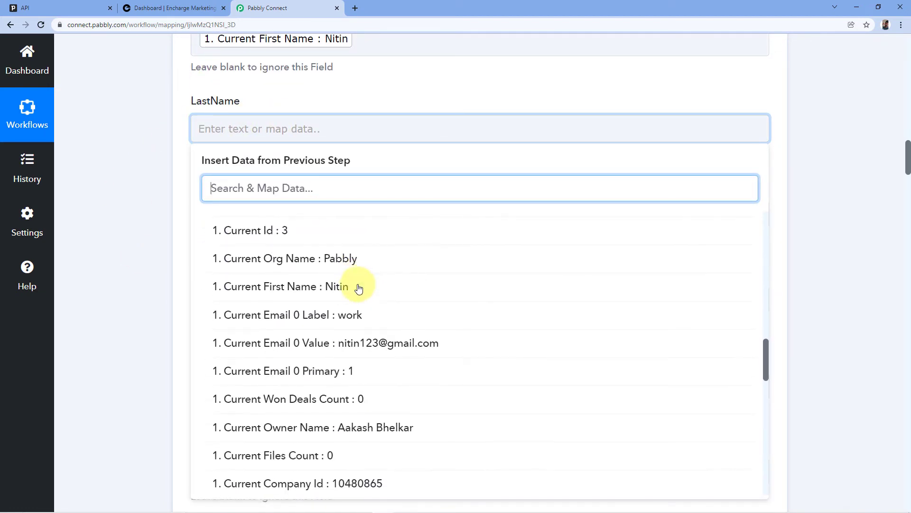
scroll(359, 288, "down", 7)
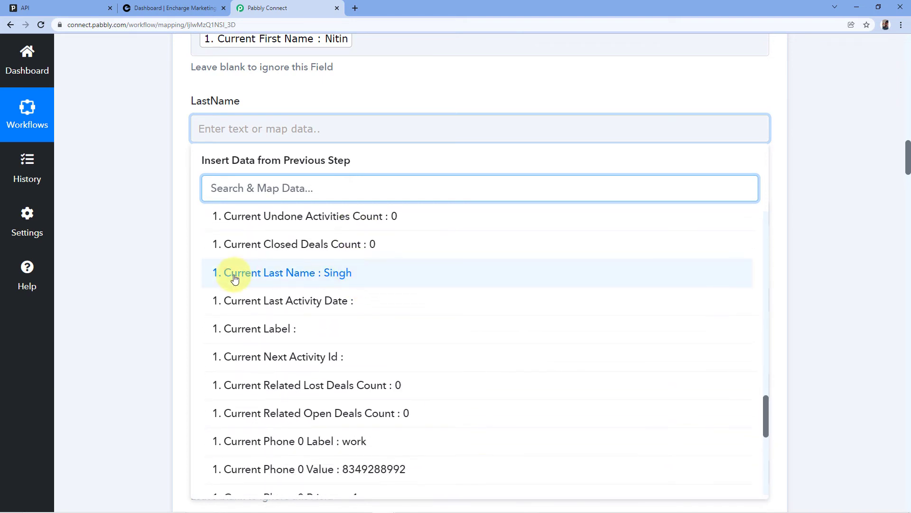
left_click(285, 278)
left_click(169, 228)
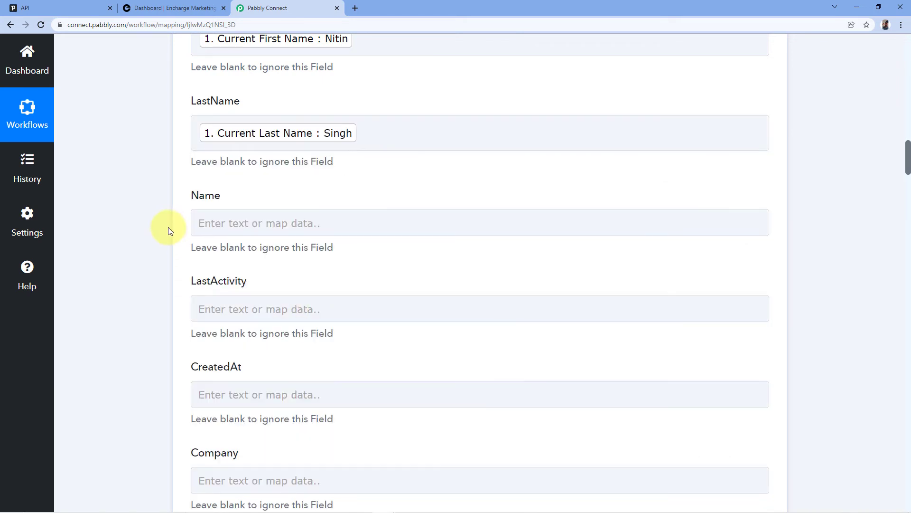
scroll(205, 219, "down", 1)
left_click(218, 175)
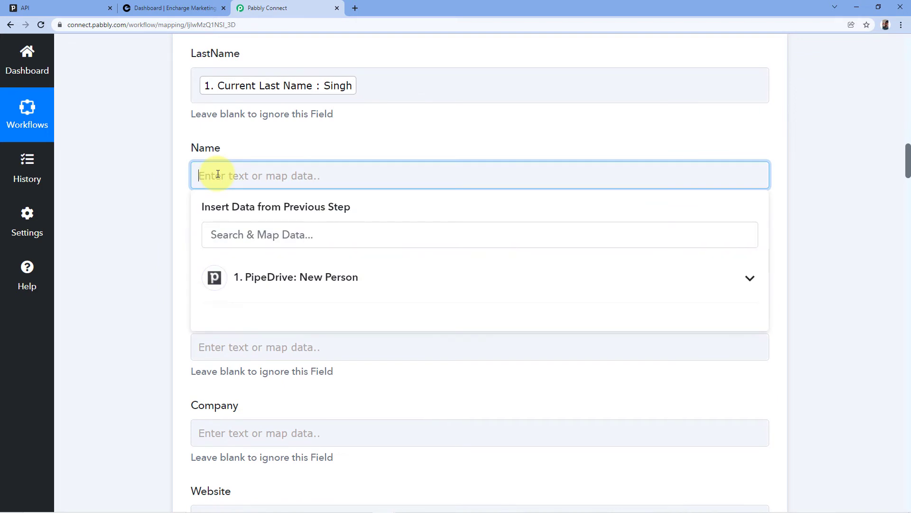
Fill the Name field with PipeDrive's Current First Name followed by Current Last Name
left_click(264, 285)
scroll(329, 326, "down", 5)
scroll(324, 327, "down", 6)
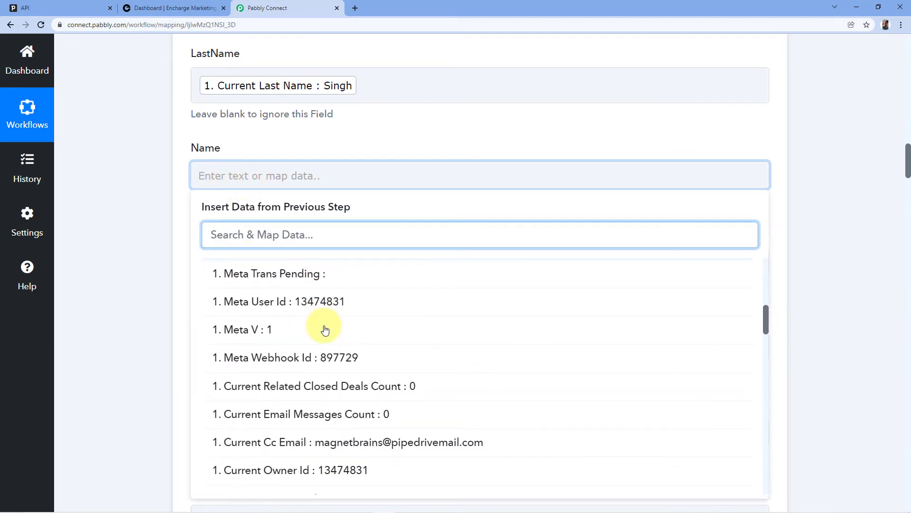
scroll(317, 362, "down", 5)
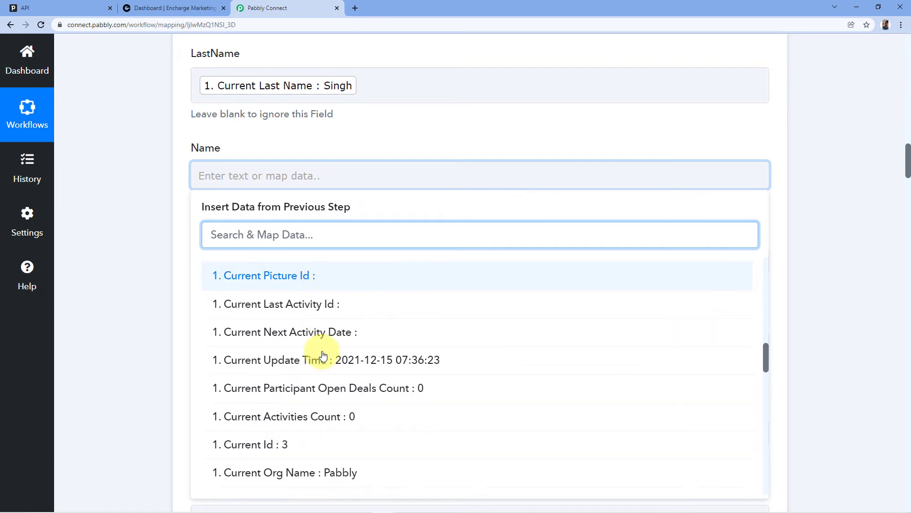
left_click(294, 375)
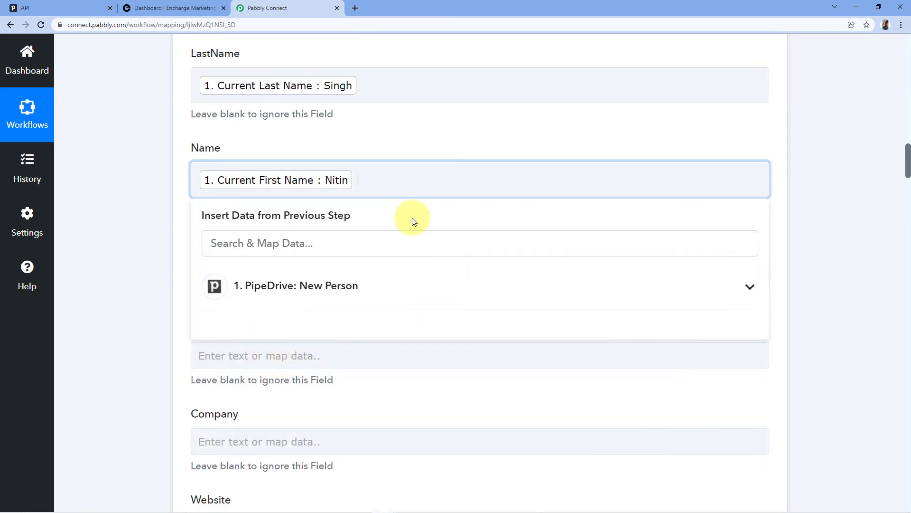
left_click(299, 295)
scroll(315, 377, "down", 12)
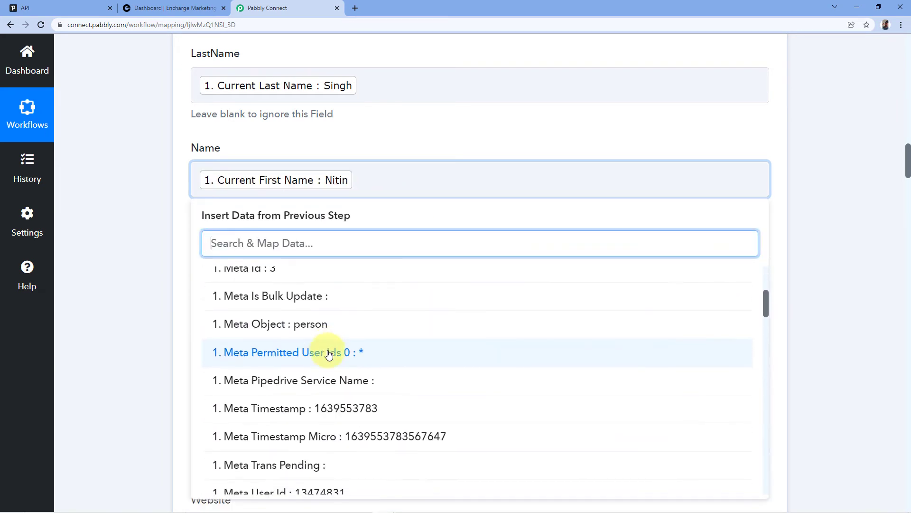
scroll(337, 349, "down", 6)
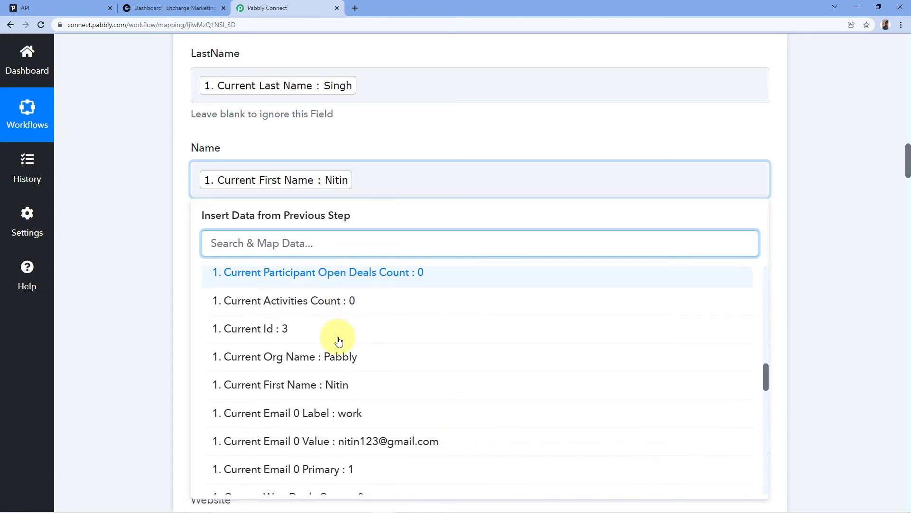
scroll(327, 337, "down", 6)
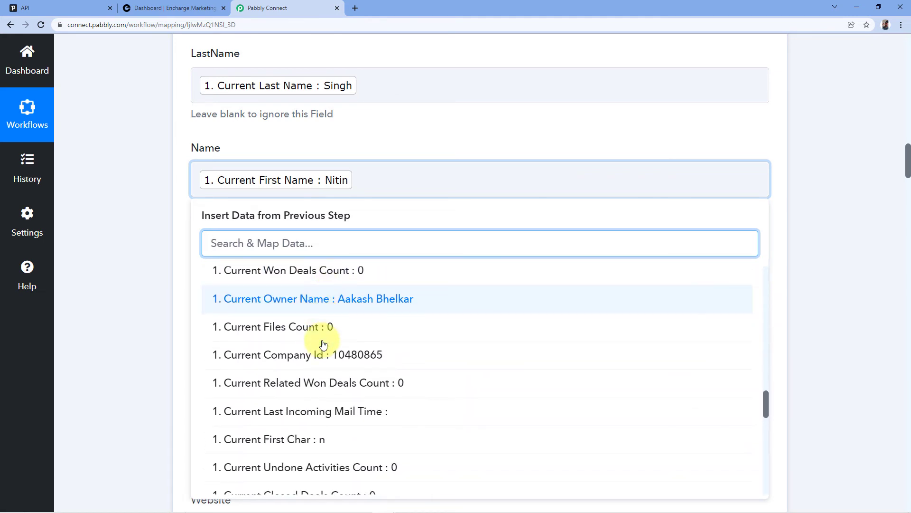
scroll(323, 361, "down", 1)
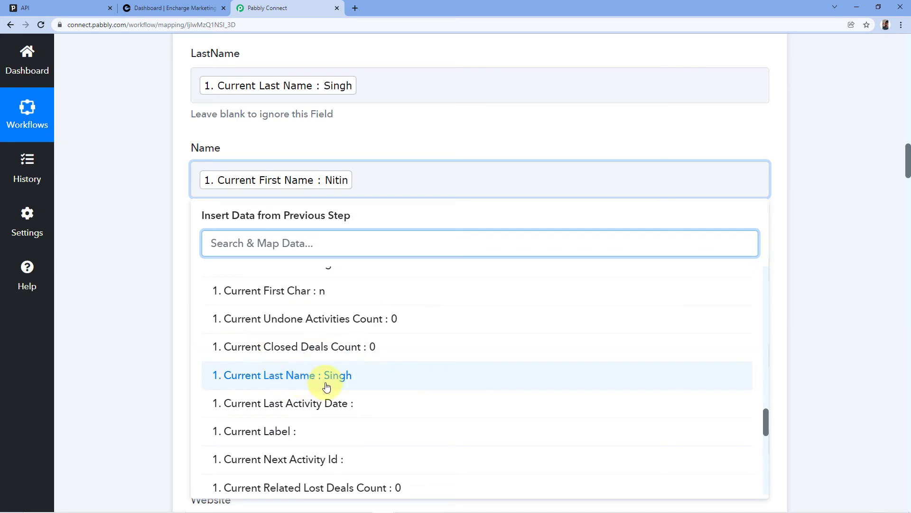
left_click(308, 377)
left_click(264, 177)
left_click(280, 144)
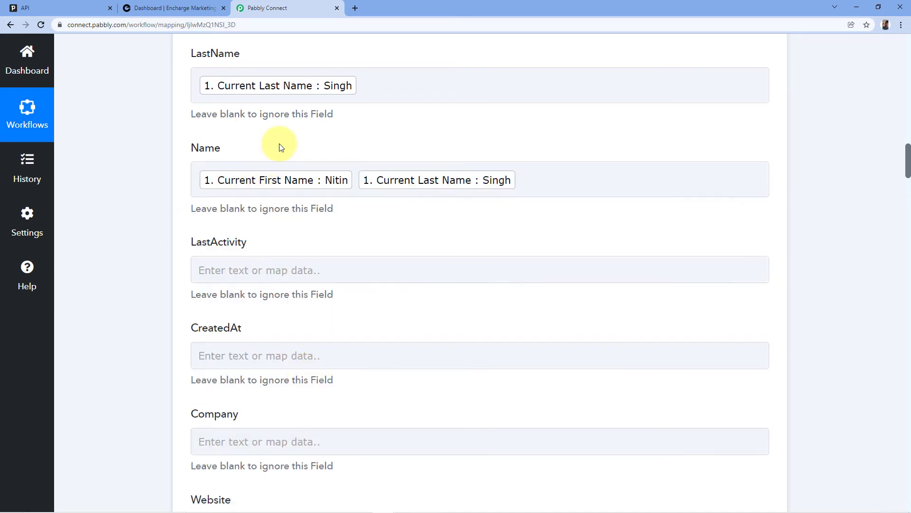
scroll(237, 174, "down", 1)
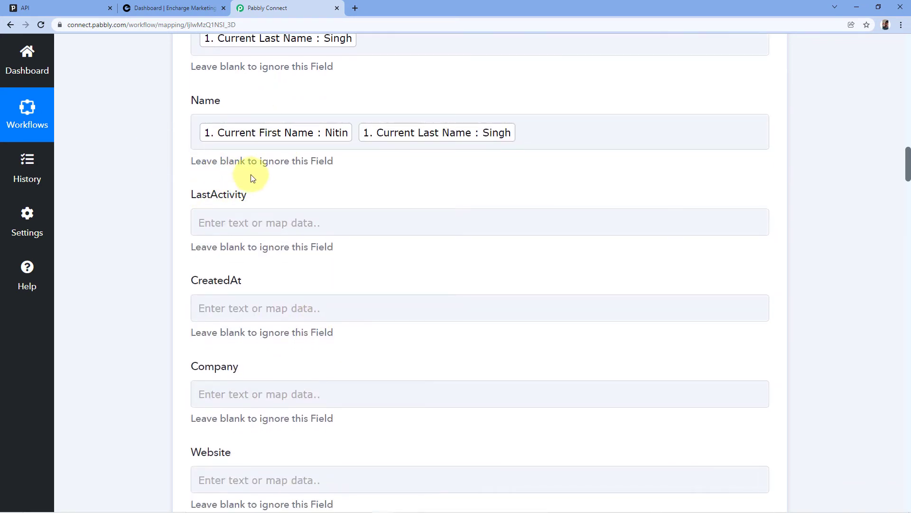
scroll(188, 214, "down", 2)
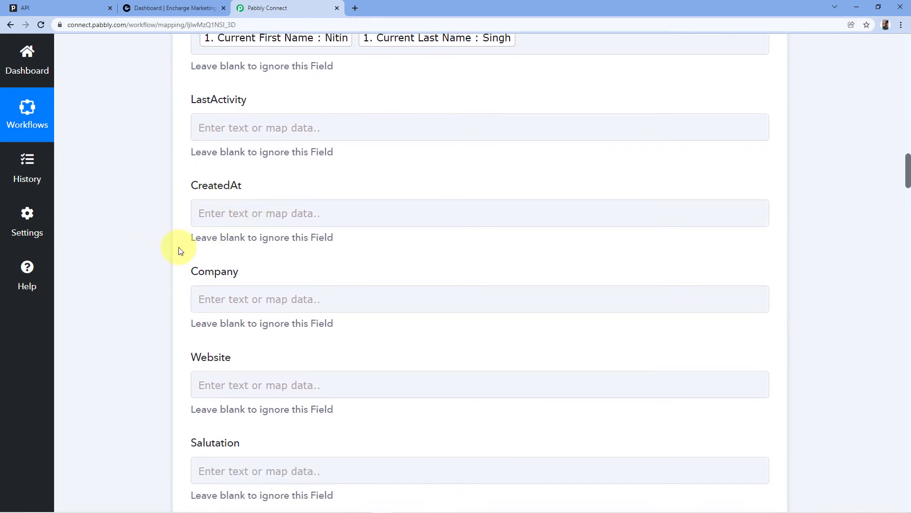
scroll(195, 250, "down", 2)
scroll(183, 242, "down", 3)
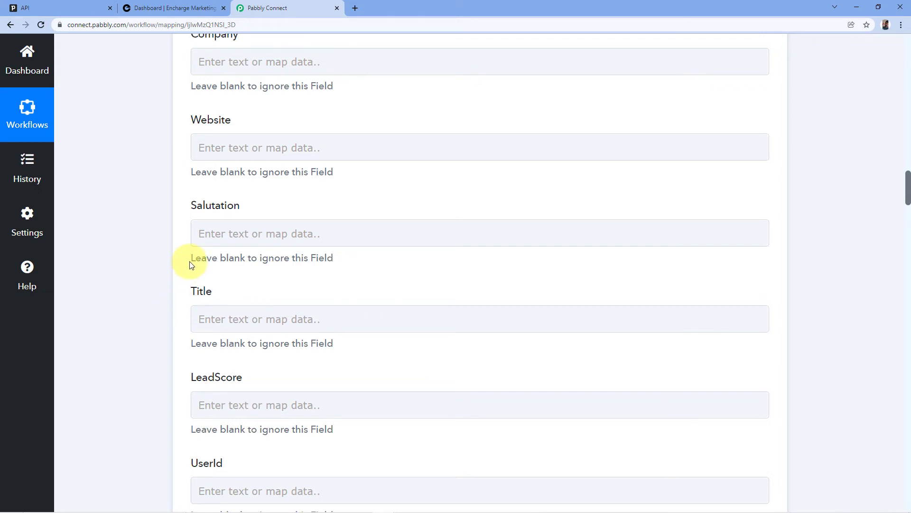
scroll(188, 261, "down", 10)
scroll(184, 257, "down", 5)
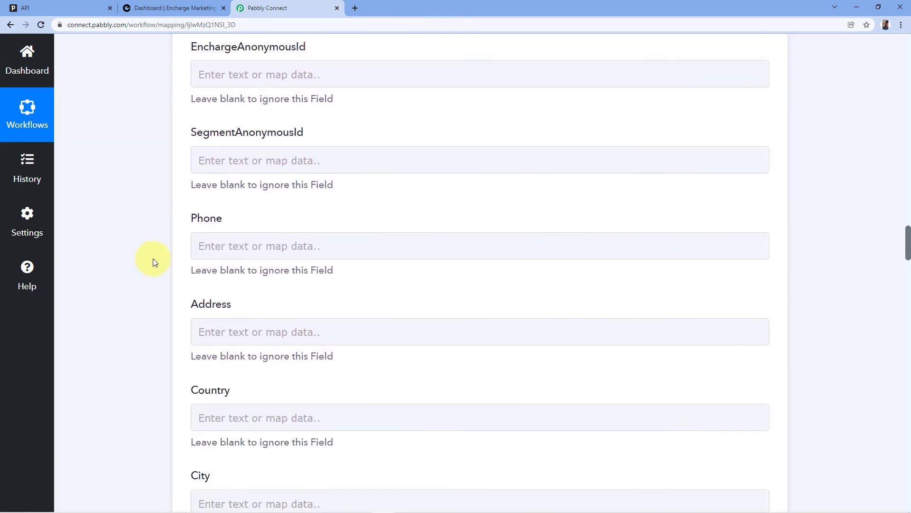
scroll(148, 260, "down", 1)
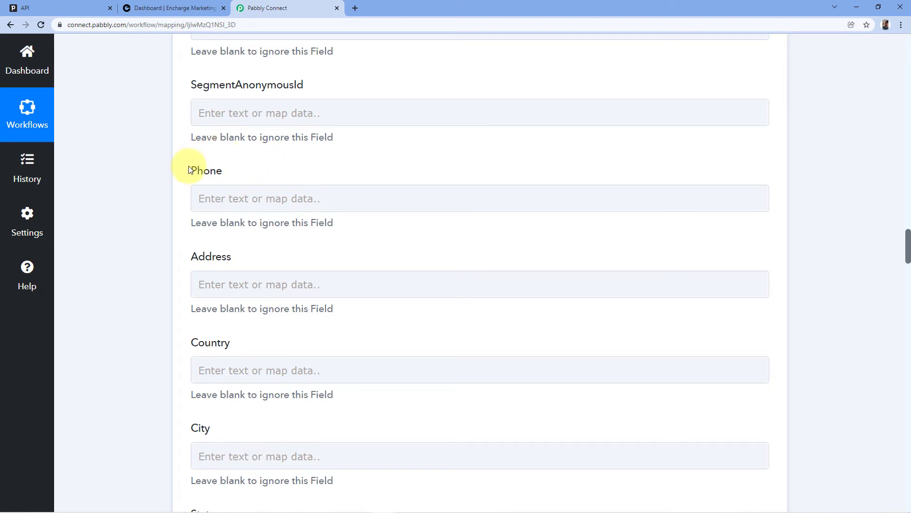
Map Encharge's Phone field to PipeDrive New Person's Current Phone 0 Value
left_click(238, 197)
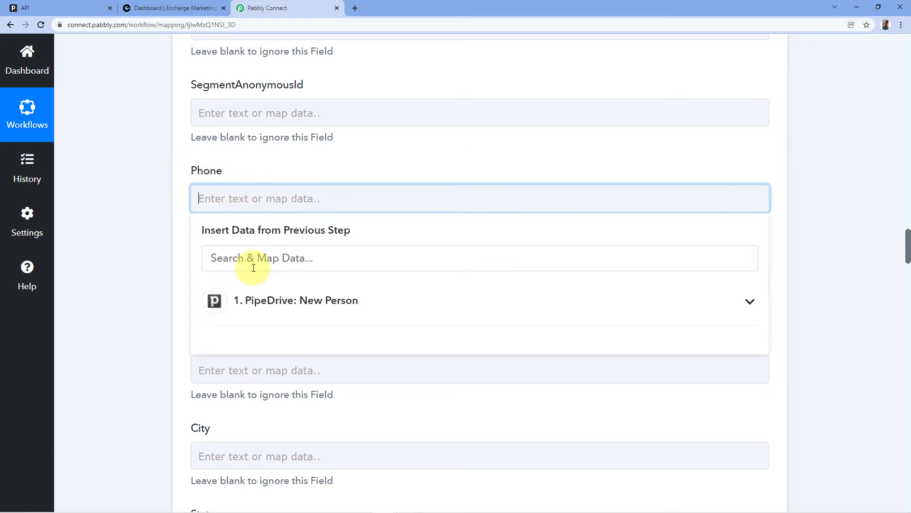
left_click(275, 311)
scroll(321, 352, "down", 5)
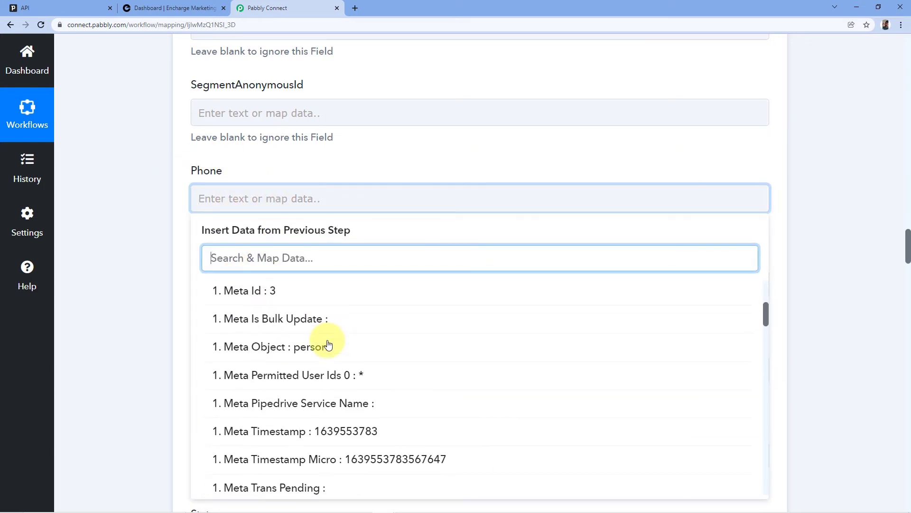
scroll(325, 339, "down", 6)
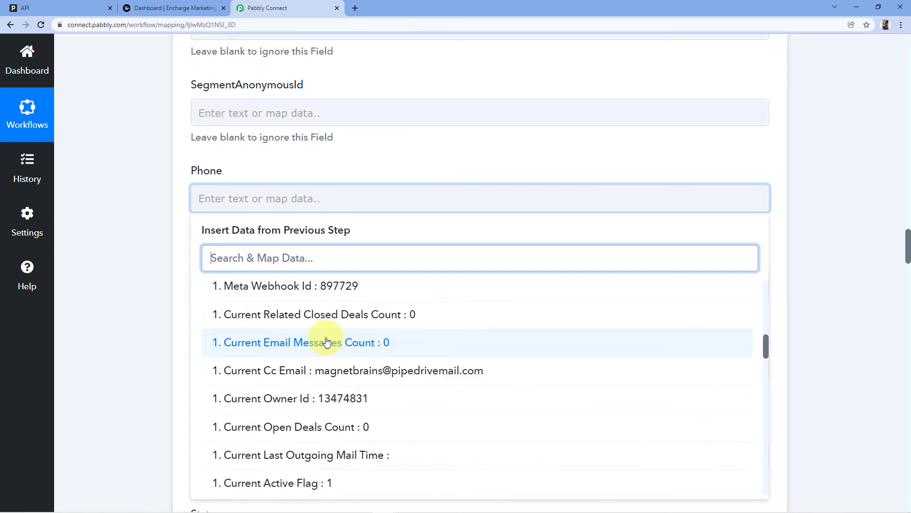
scroll(327, 341, "down", 3)
scroll(327, 339, "up", 5)
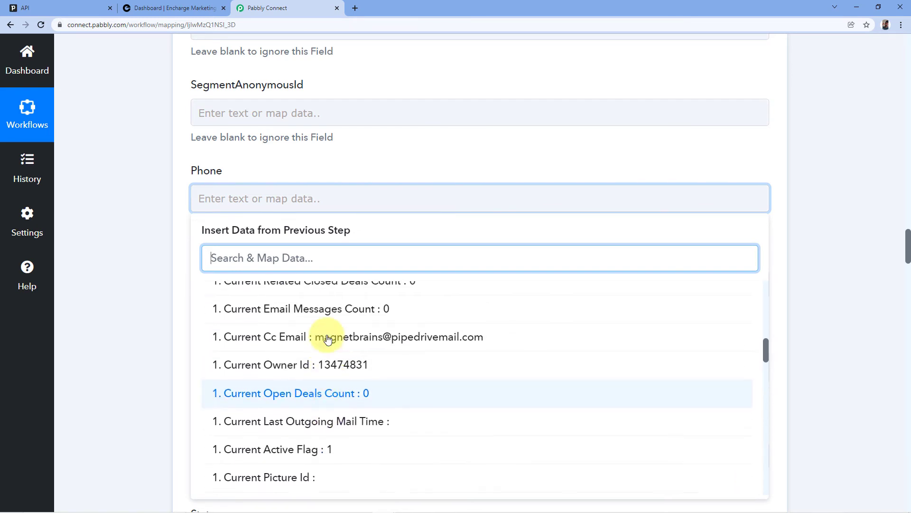
scroll(328, 339, "down", 10)
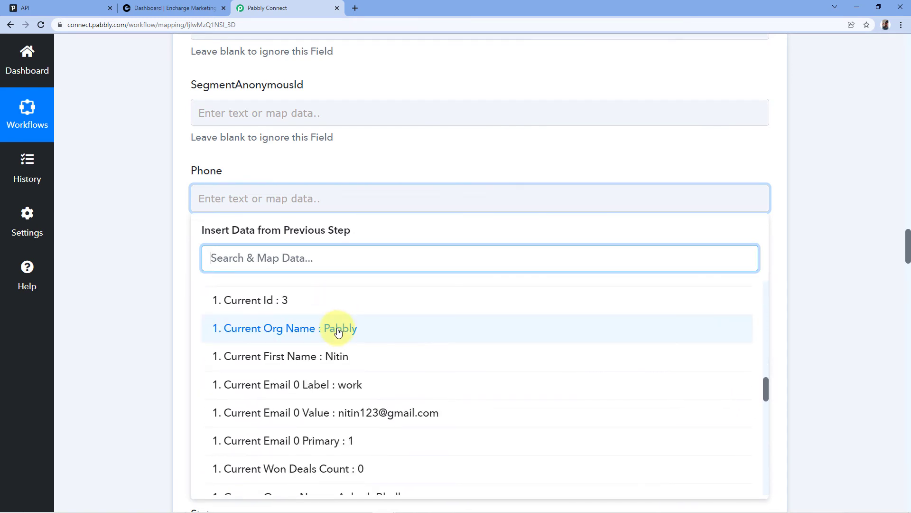
scroll(339, 331, "down", 6)
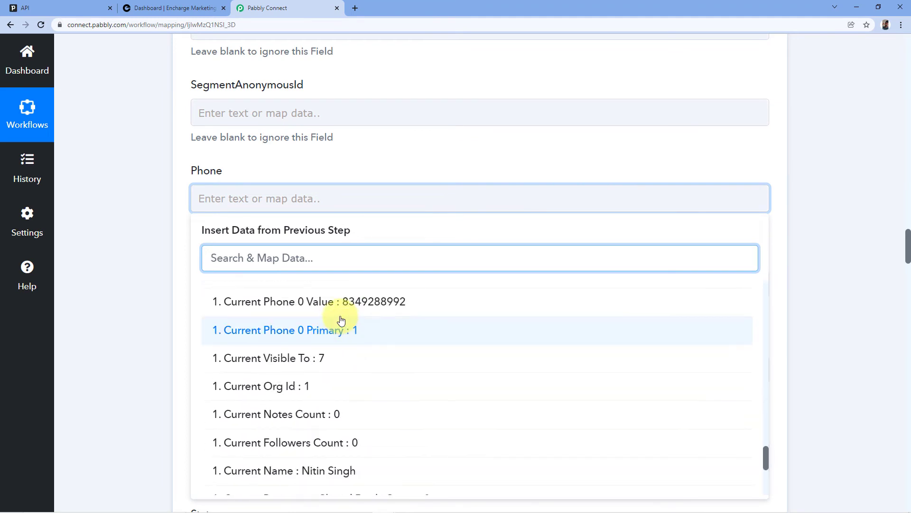
left_click(317, 309)
left_click(190, 160)
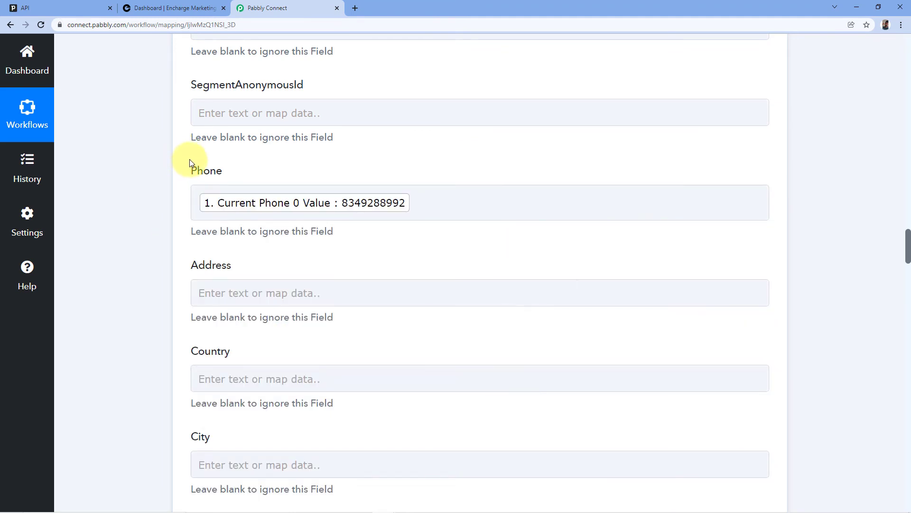
scroll(161, 144, "down", 4)
scroll(131, 112, "down", 8)
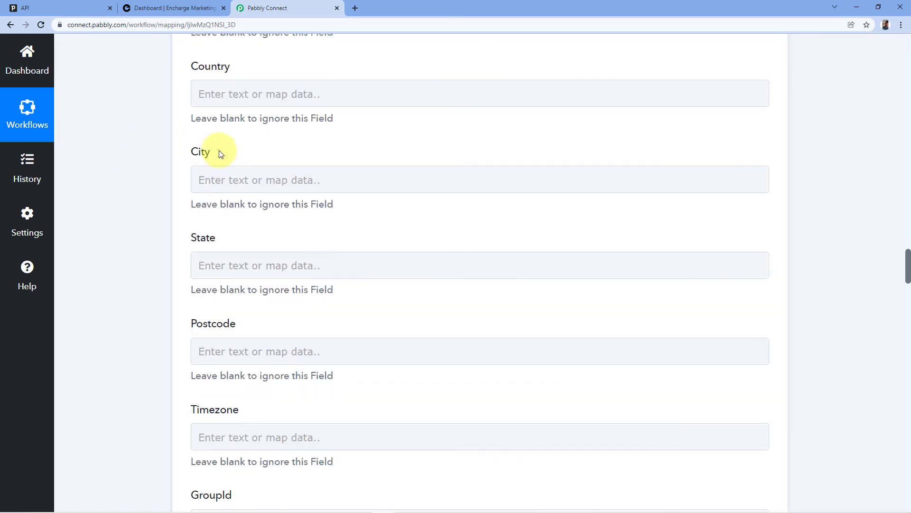
scroll(211, 228, "down", 5)
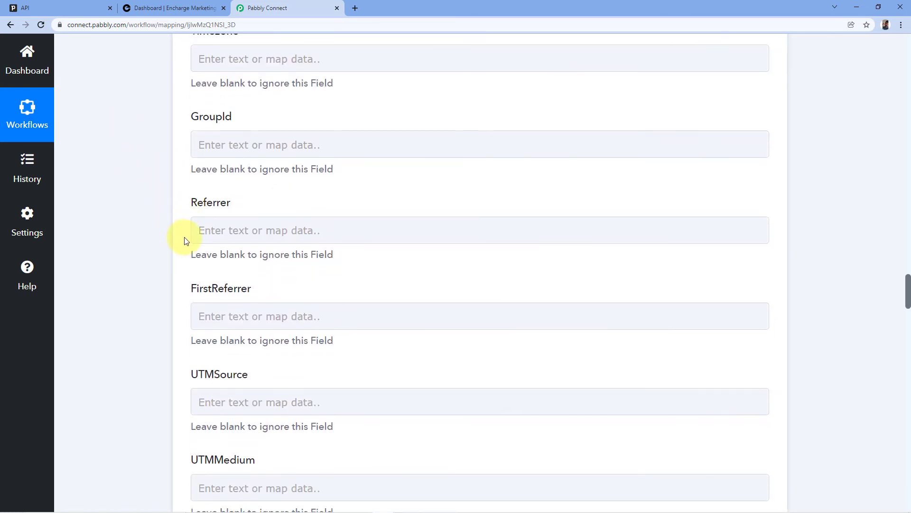
scroll(193, 228, "down", 12)
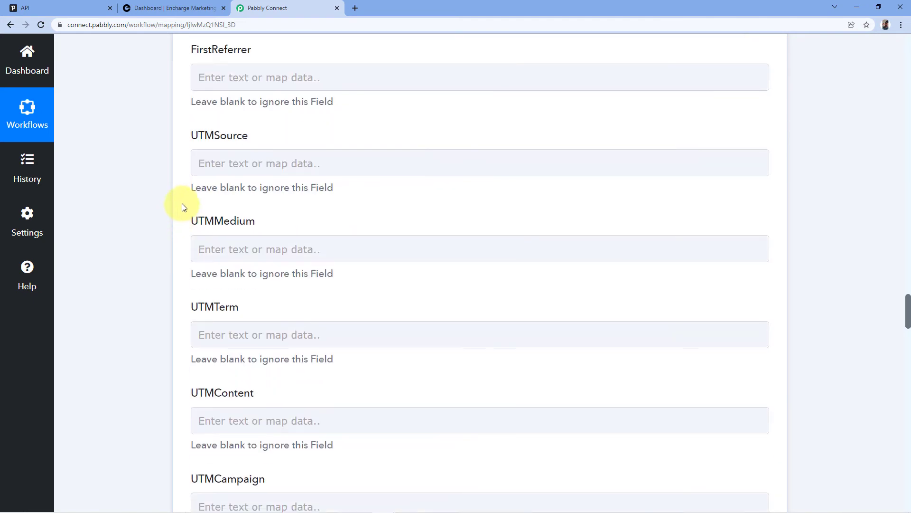
scroll(170, 219, "down", 20)
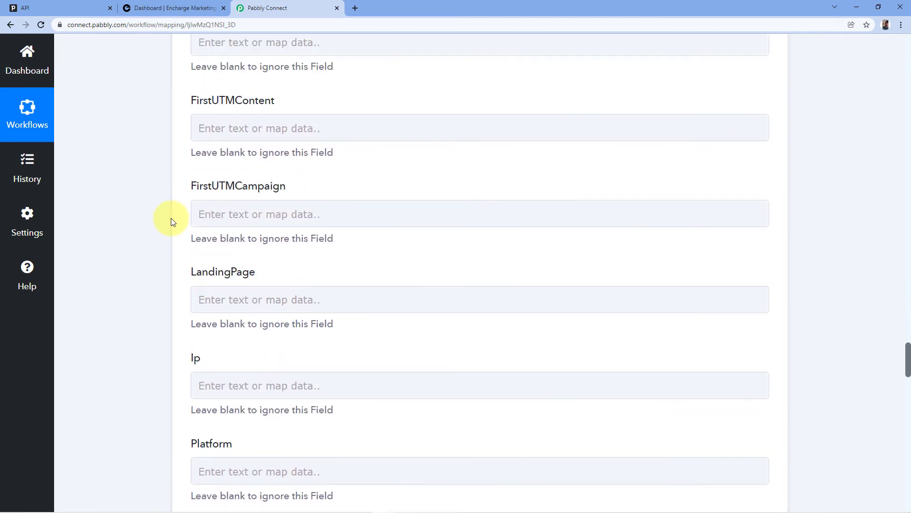
scroll(171, 219, "down", 20)
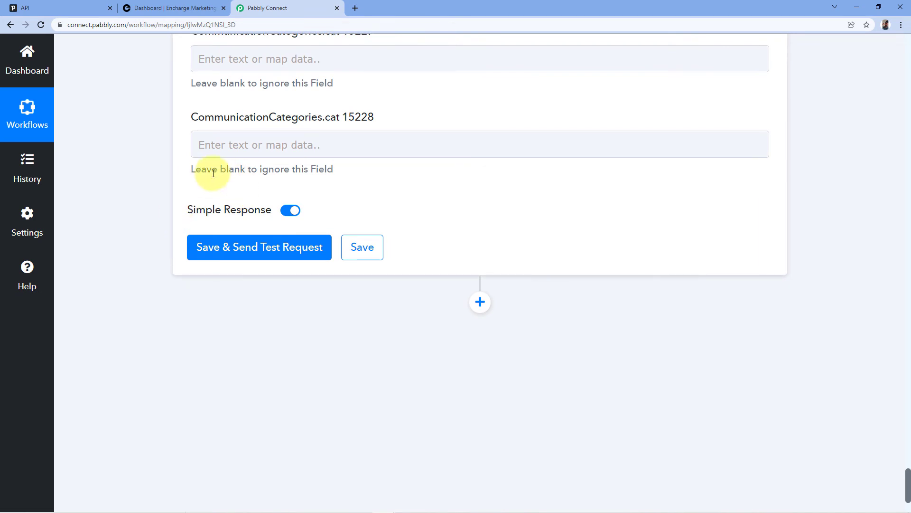
Save the Encharge step, send a test, and review the returned email and names
left_click(260, 248)
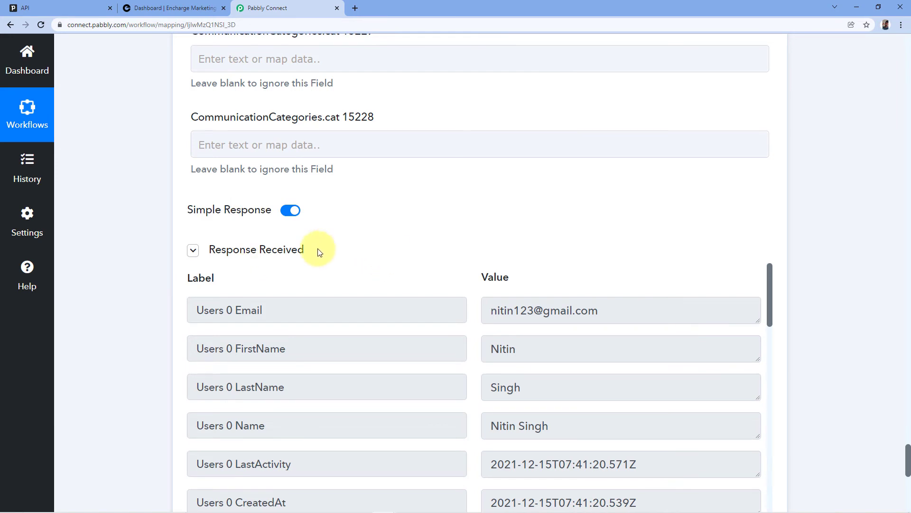
scroll(445, 204, "down", 2)
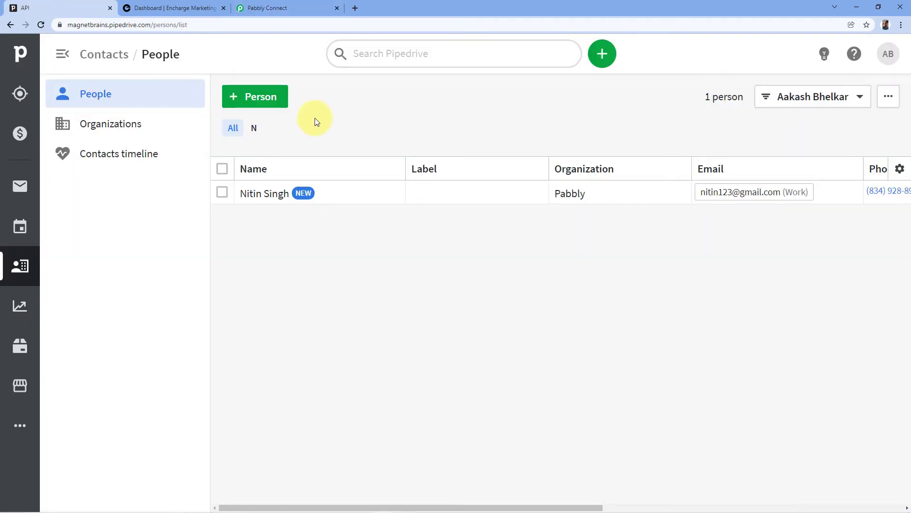
Return from Pipedrive to the Pabbly Connect workflow showing the Encharge test response
left_click(282, 8)
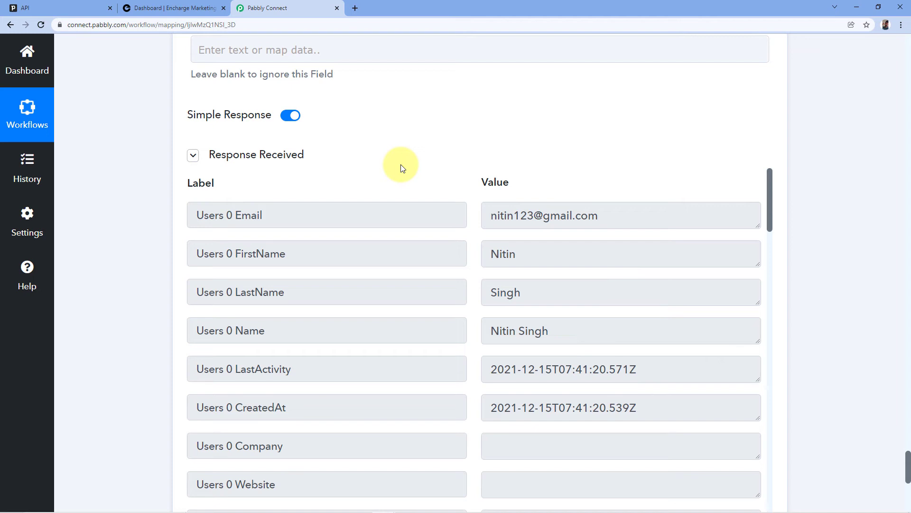
In Encharge, go to People and browse the Subscribers segment
left_click(164, 7)
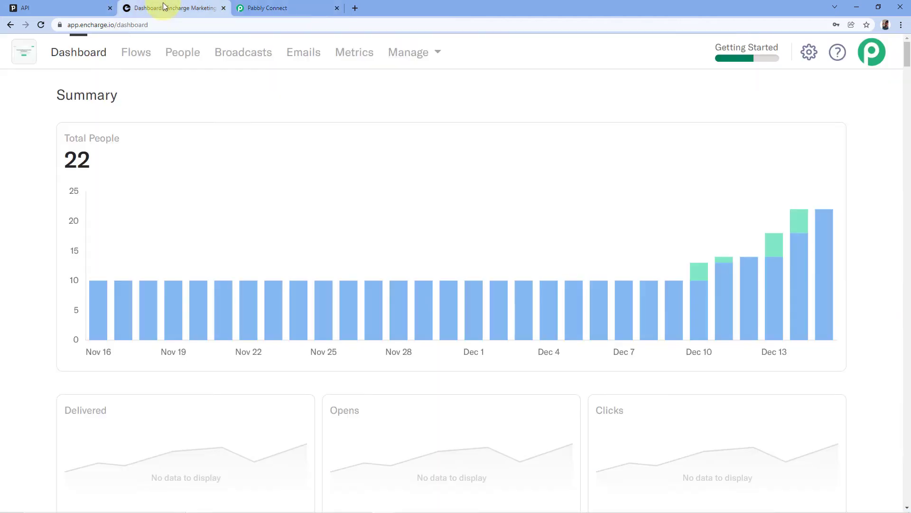
left_click(183, 58)
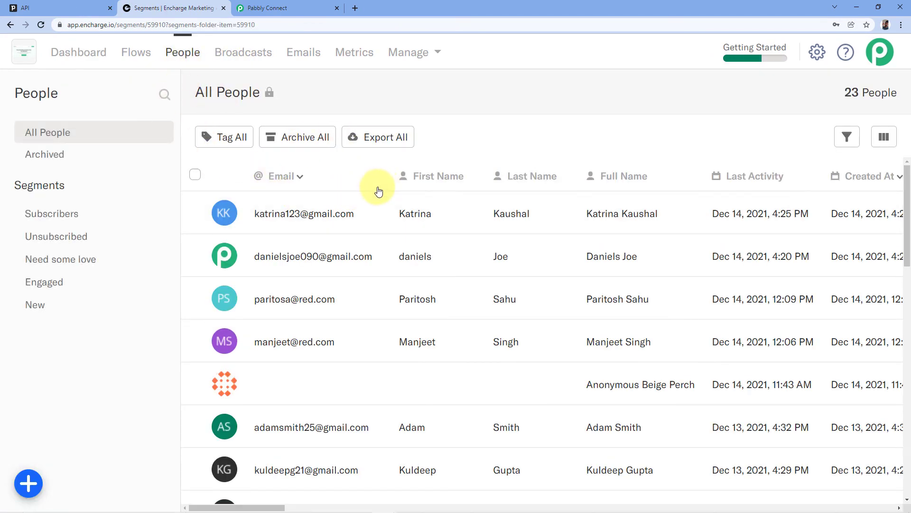
left_click(77, 213)
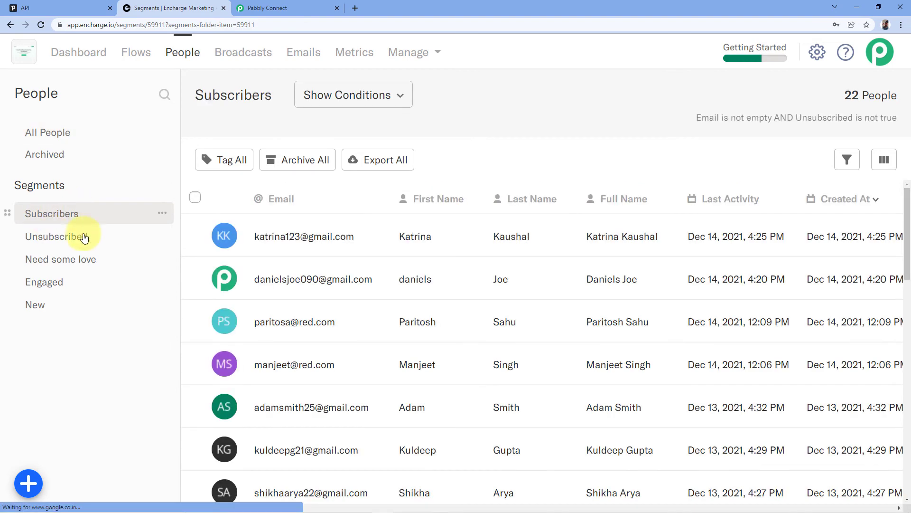
scroll(415, 190, "down", 10)
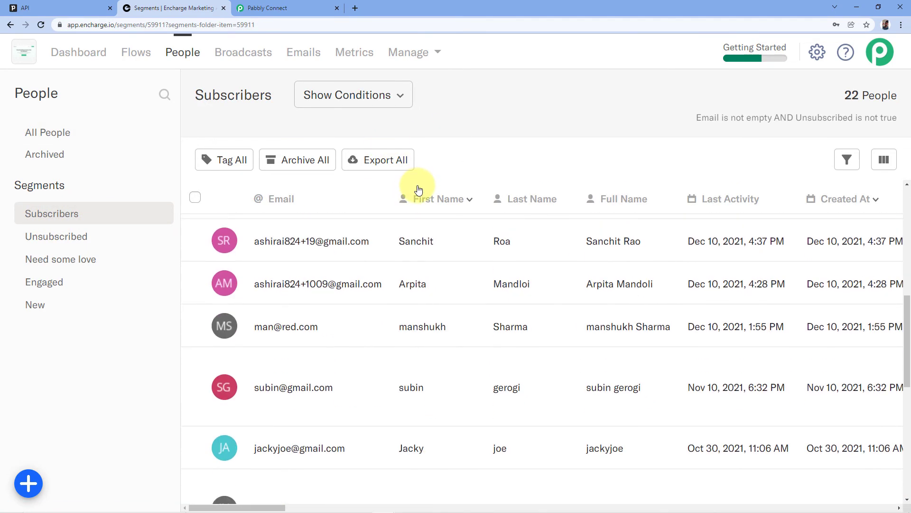
scroll(409, 232, "down", 4)
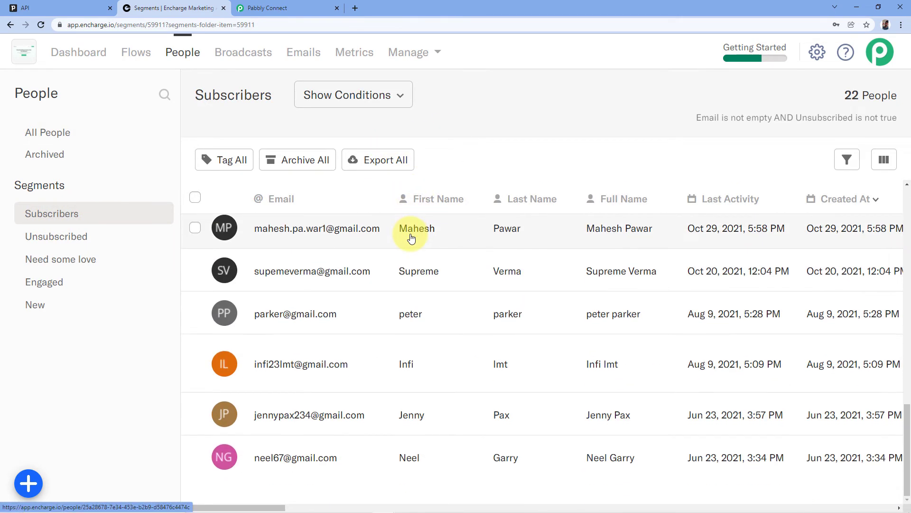
scroll(383, 260, "up", 2)
scroll(409, 256, "up", 7)
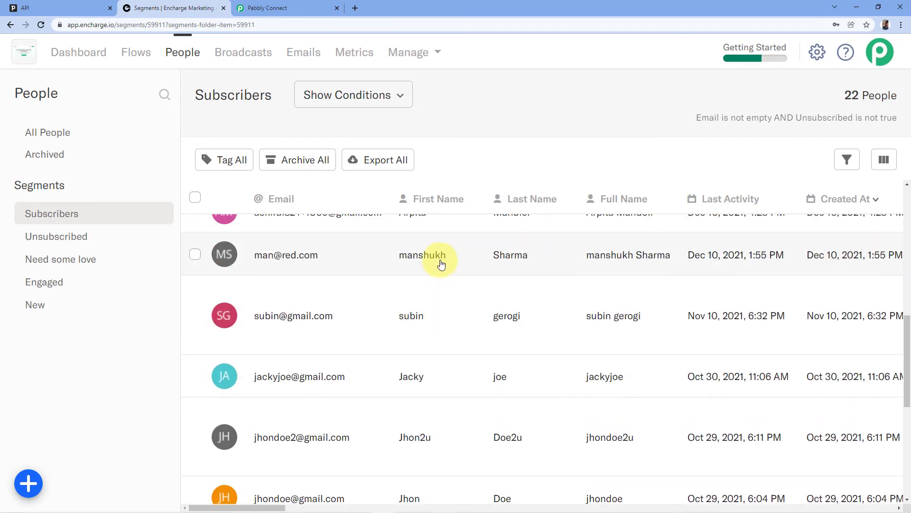
scroll(442, 265, "up", 6)
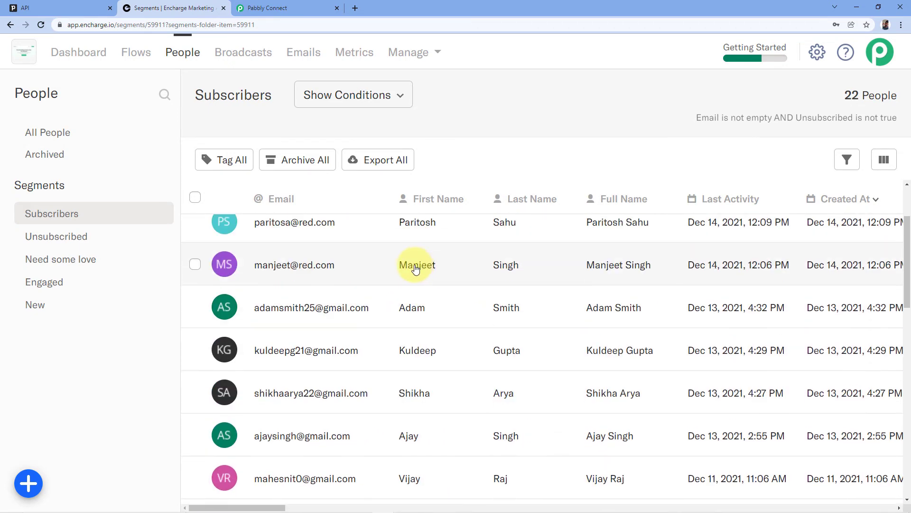
scroll(356, 206, "down", 3)
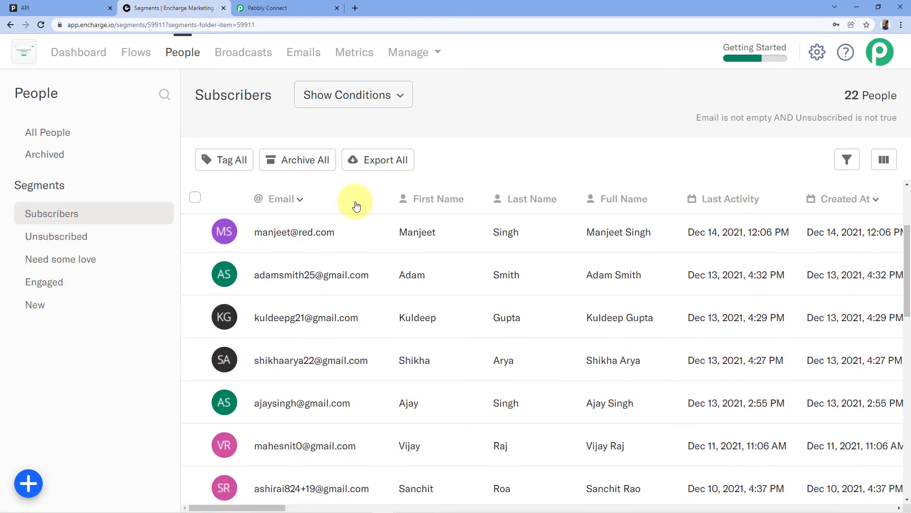
Show the New segment and compare its top contact with Pipedrive's People list
left_click(29, 310)
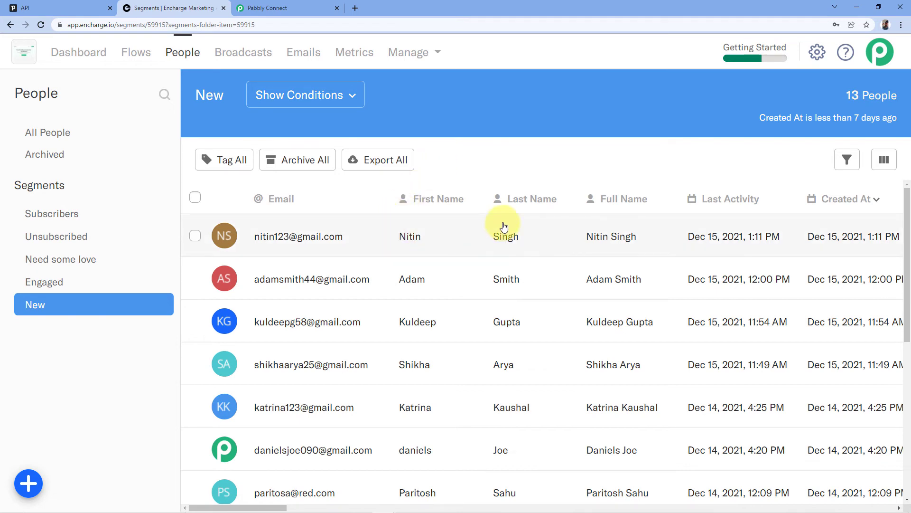
left_click(57, 8)
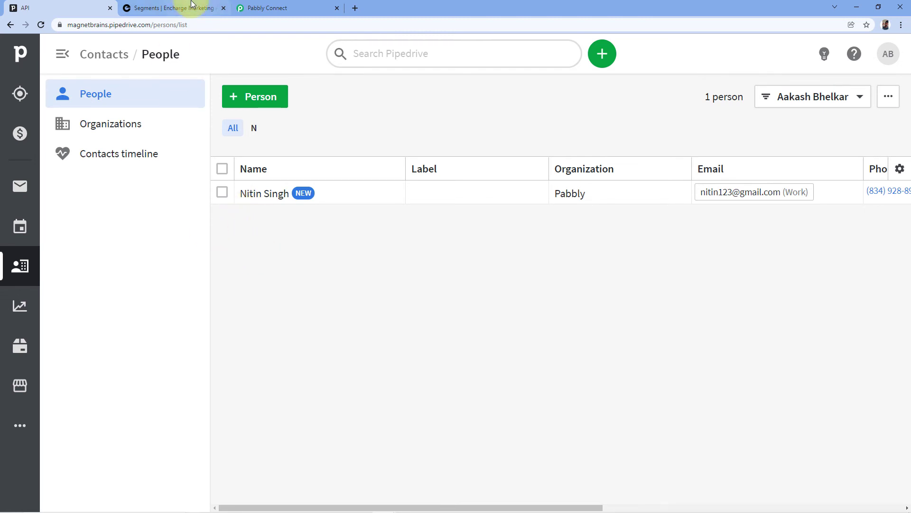
left_click(174, 8)
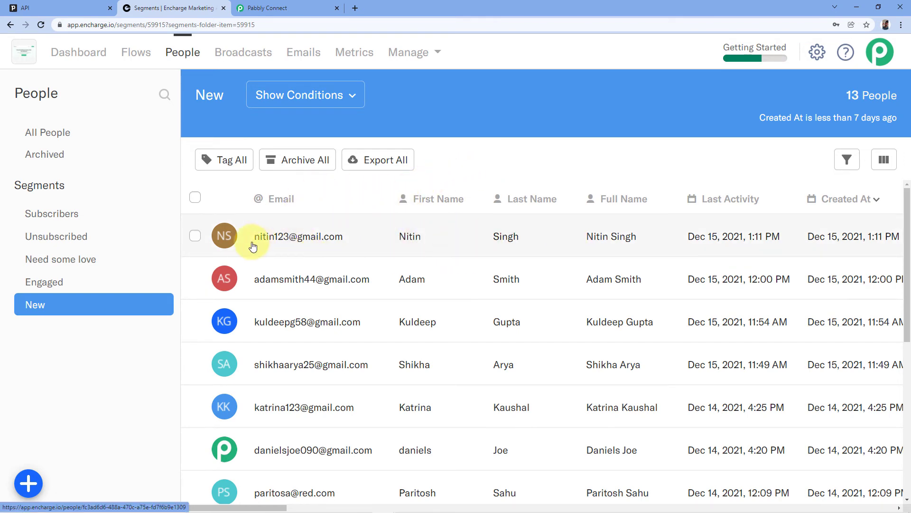
Open the newest contact's Encharge profile and review its fields
left_click(305, 248)
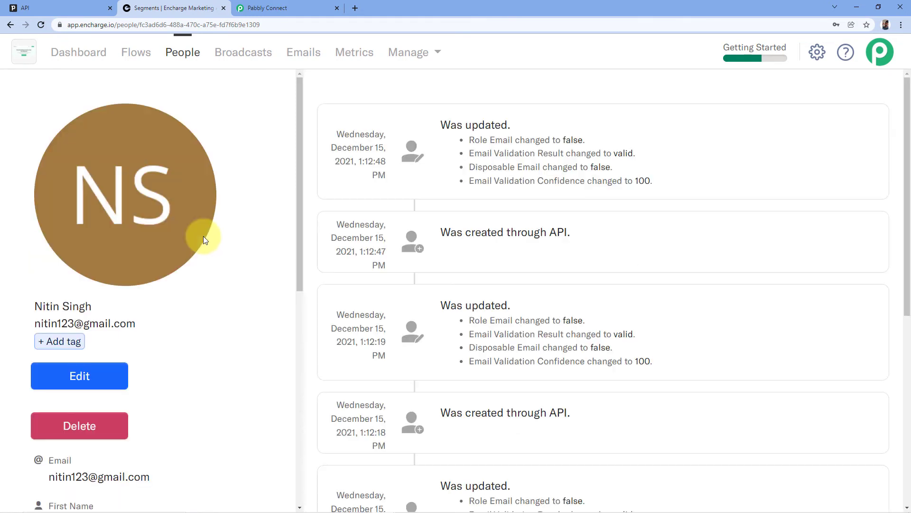
scroll(203, 233, "down", 6)
scroll(204, 234, "down", 3)
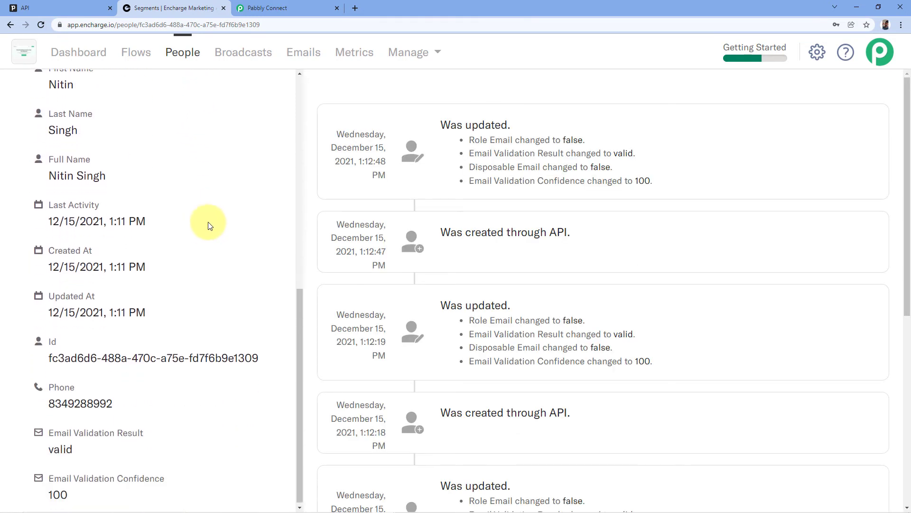
scroll(213, 304, "up", 6)
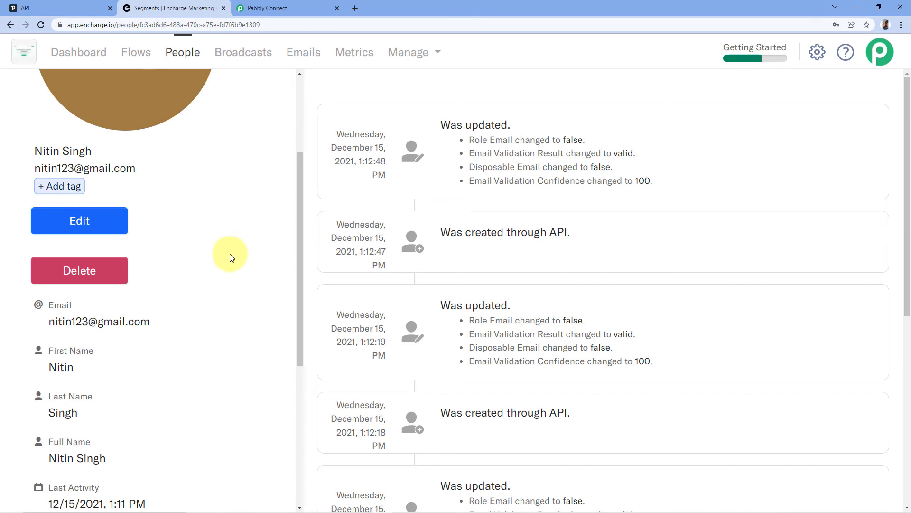
Cross-check the profile against Pabbly Connect and Pipedrive, ending on Pipedrive's People list
left_click(271, 7)
left_click(209, 6)
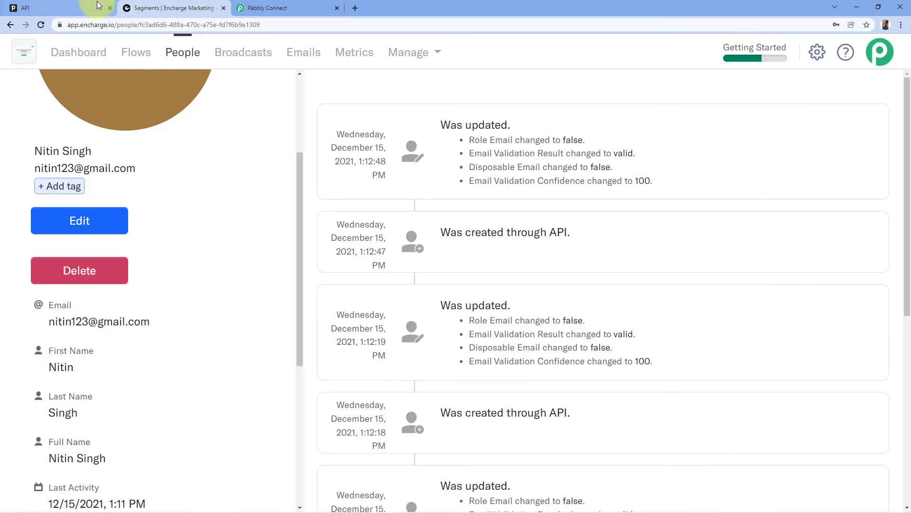
left_click(91, 8)
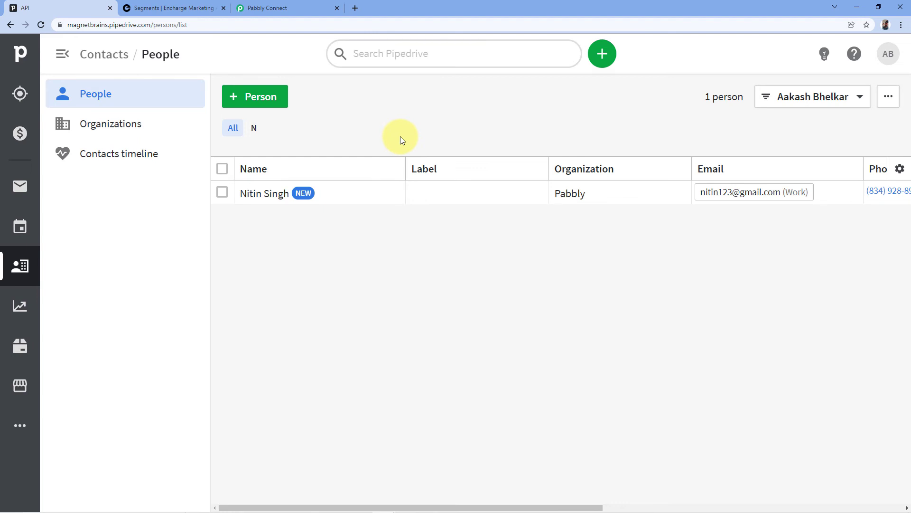
left_click(173, 8)
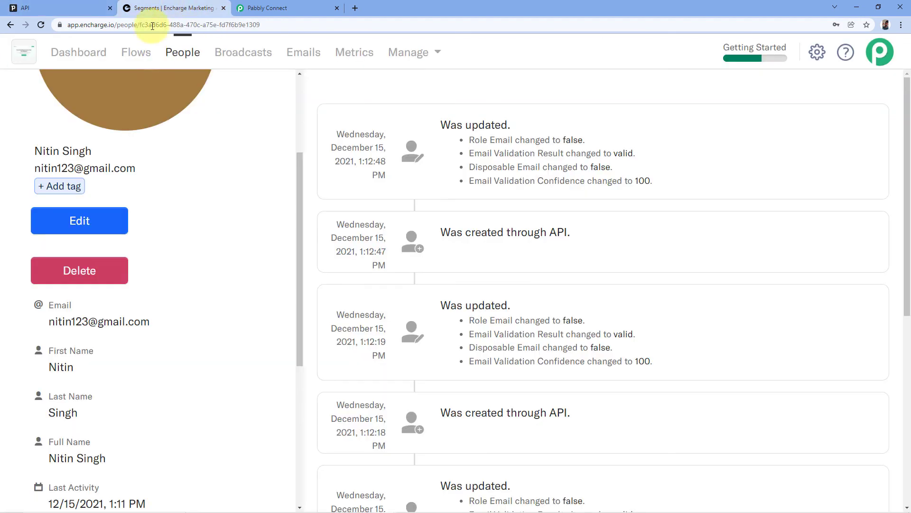
scroll(300, 115, "up", 3)
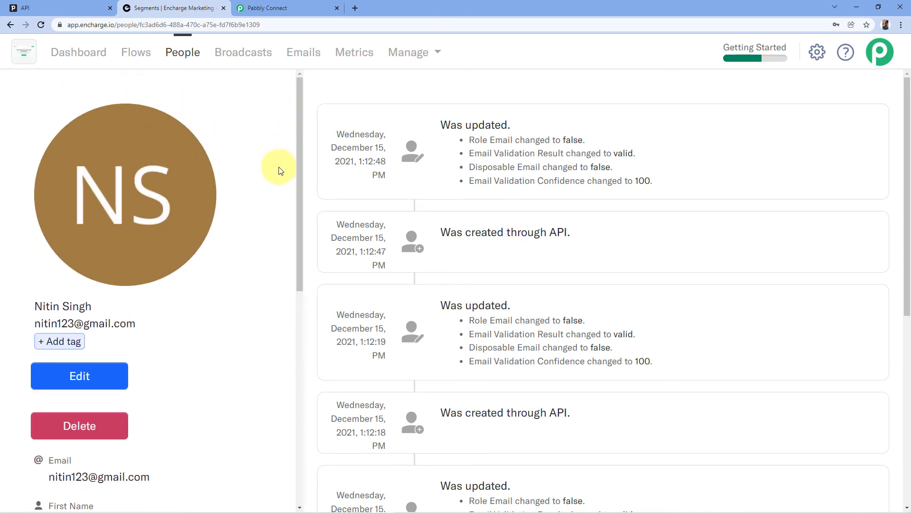
left_click(59, 6)
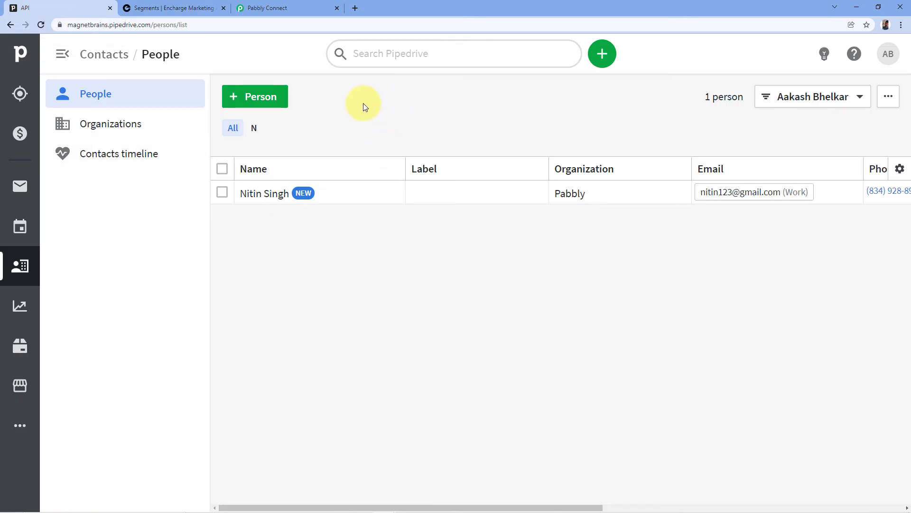
Start a new person in Pipedrive after rechecking Encharge's New segment
left_click(258, 93)
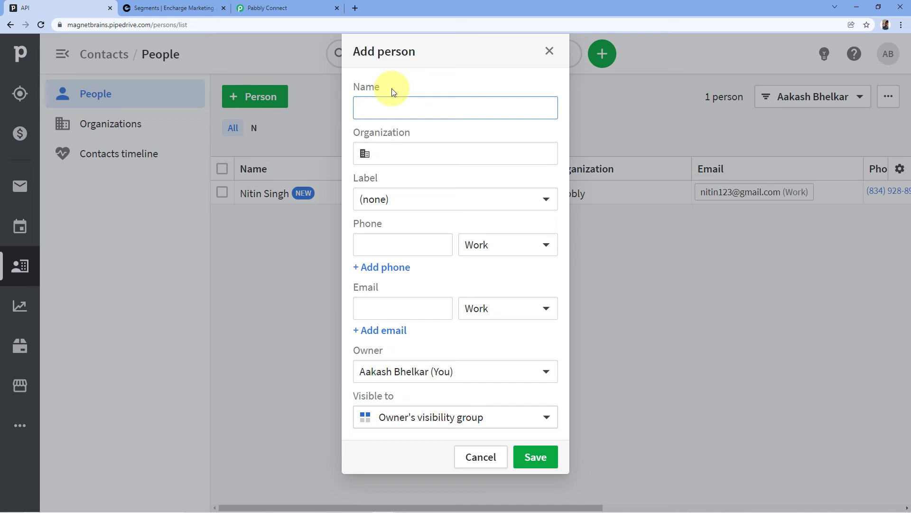
left_click(185, 7)
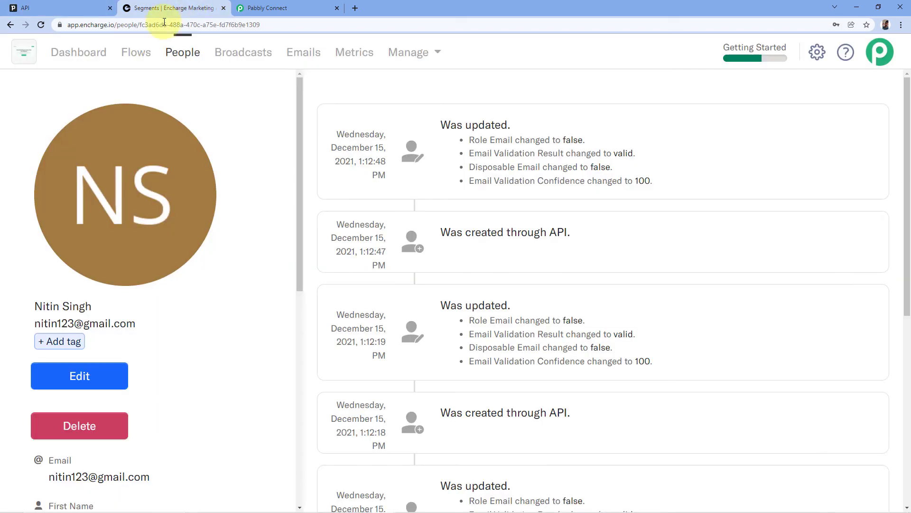
left_click(11, 24)
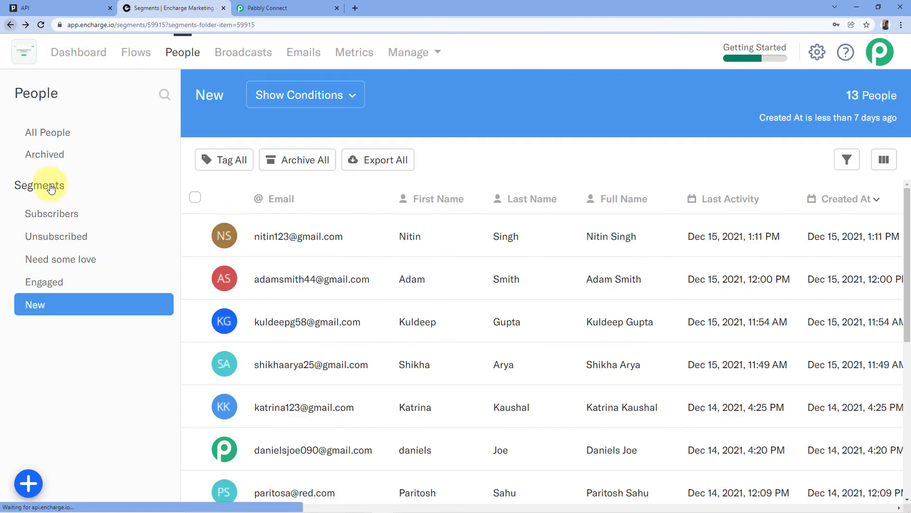
left_click(57, 8)
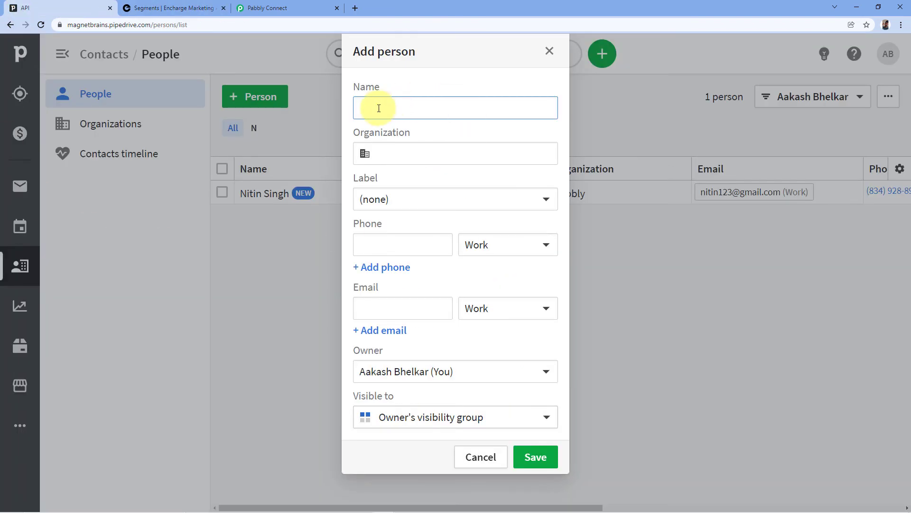
Enter the person's name, organization Google, phone and e-mail, visible to Entire company, and save
key("Tab")
type("Google")
key("Tab")
key("Tab")
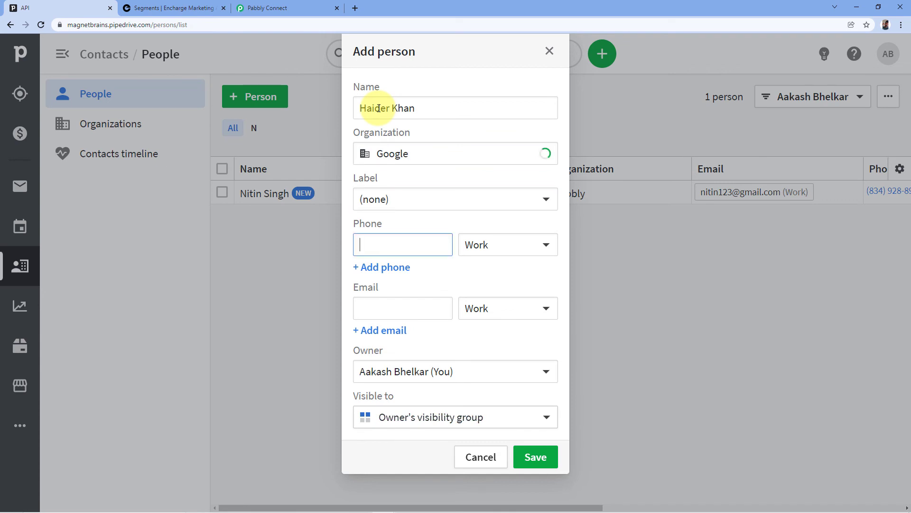
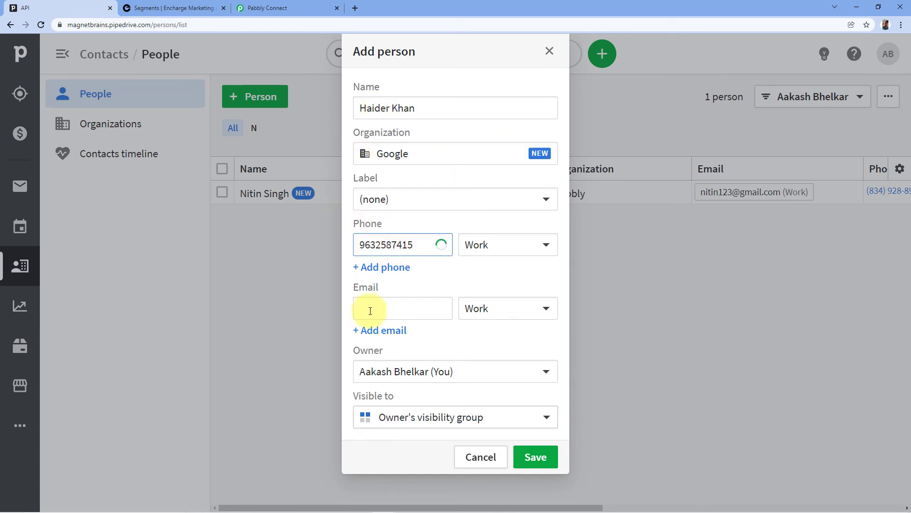
left_click(386, 310)
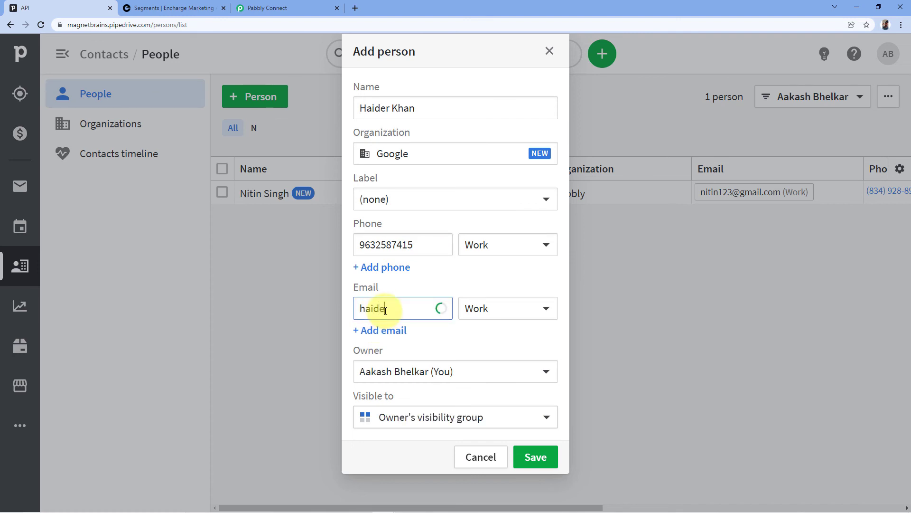
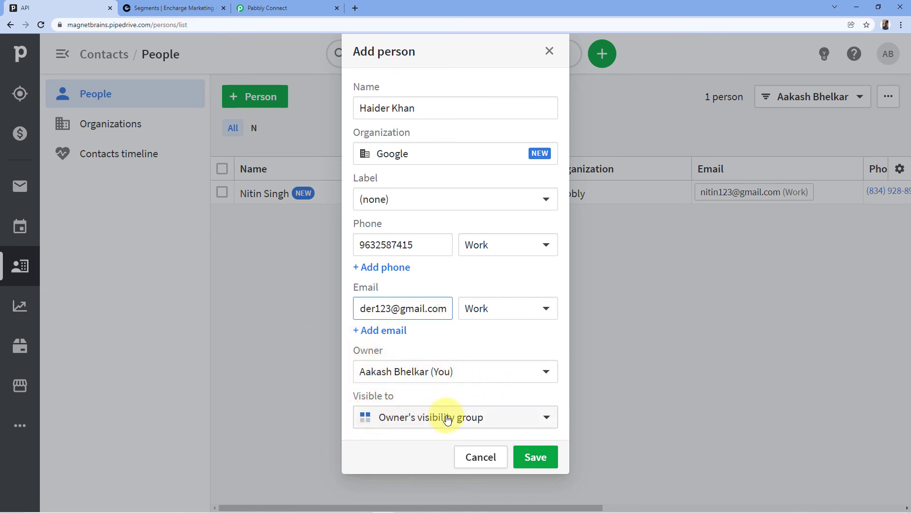
left_click(418, 424)
left_click(418, 376)
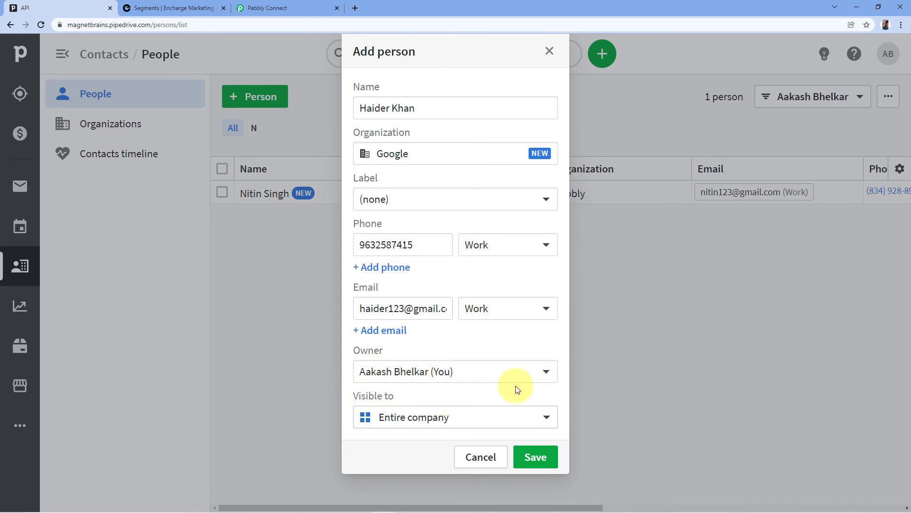
left_click(537, 469)
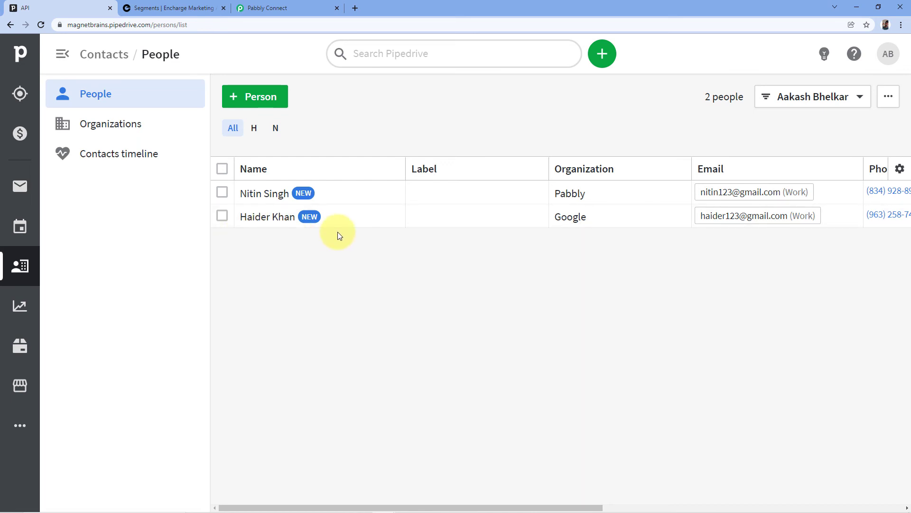
Reload Encharge's New segment to show 14 people and compare with Pipedrive's People list
left_click(147, 8)
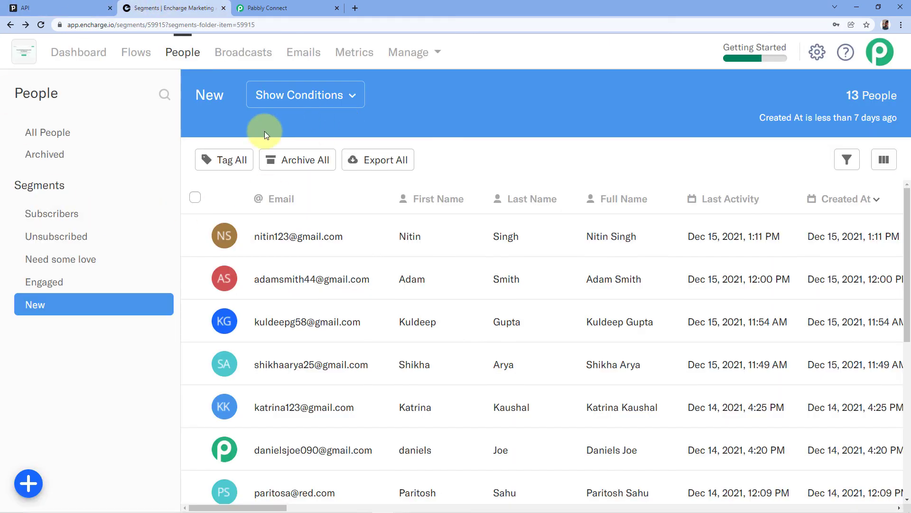
left_click(44, 21)
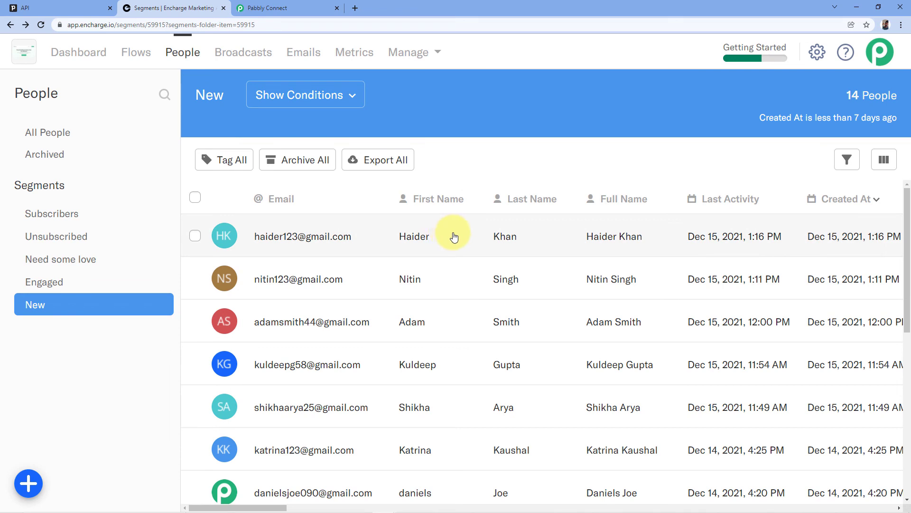
left_click(56, 9)
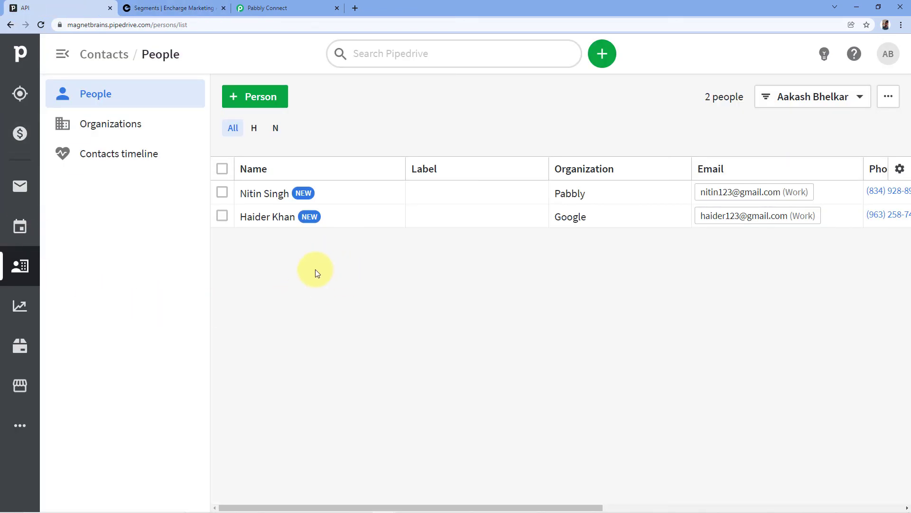
left_click(186, 8)
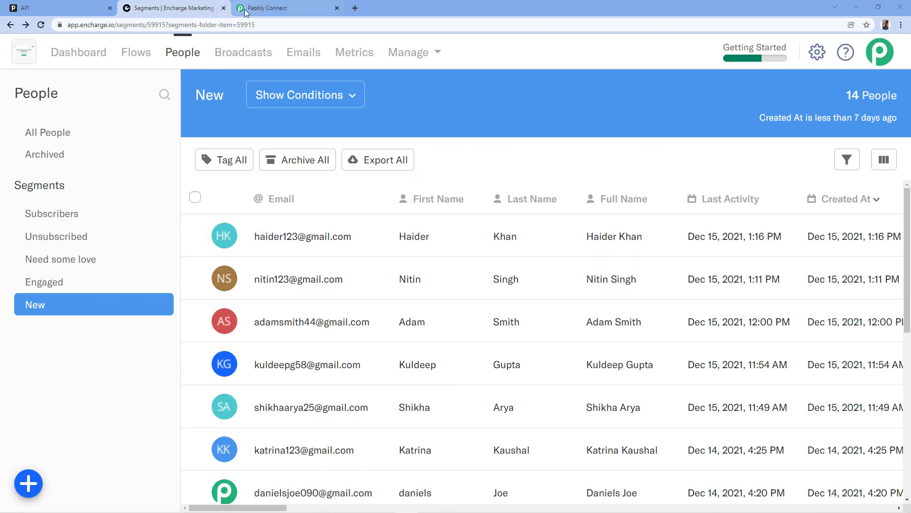
left_click(267, 8)
Collapse the Encharge Add or Update Person action and the PipeDrive New Person trigger
left_click_drag(906, 475, 894, 101)
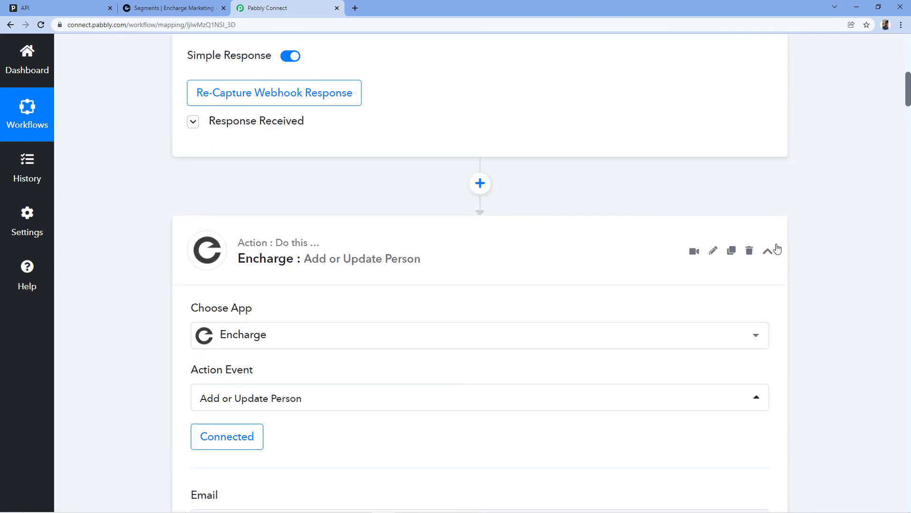
left_click(768, 250)
scroll(842, 233, "up", 4)
left_click(767, 181)
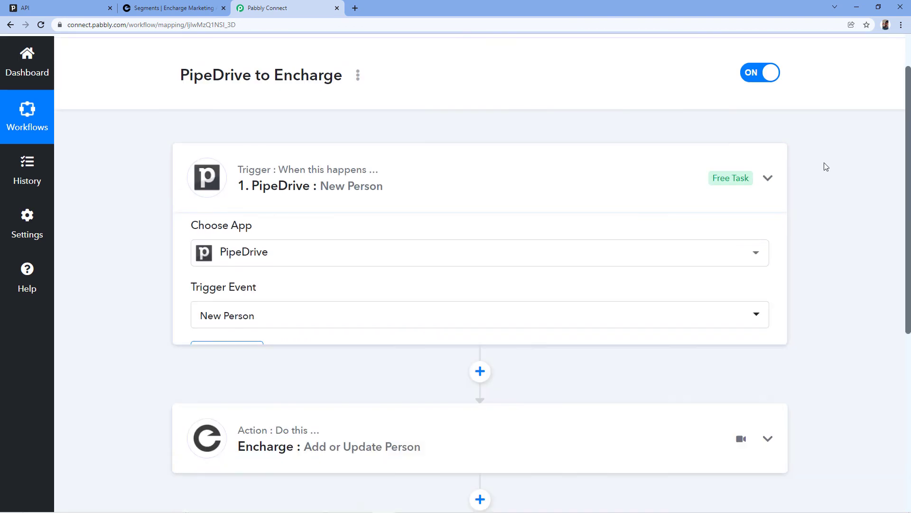
scroll(832, 179, "down", 1)
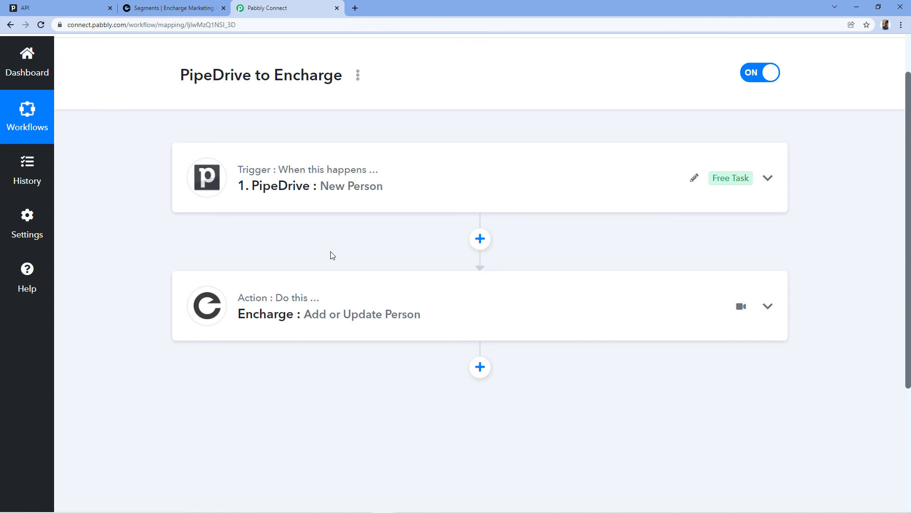
scroll(425, 250, "up", 2)
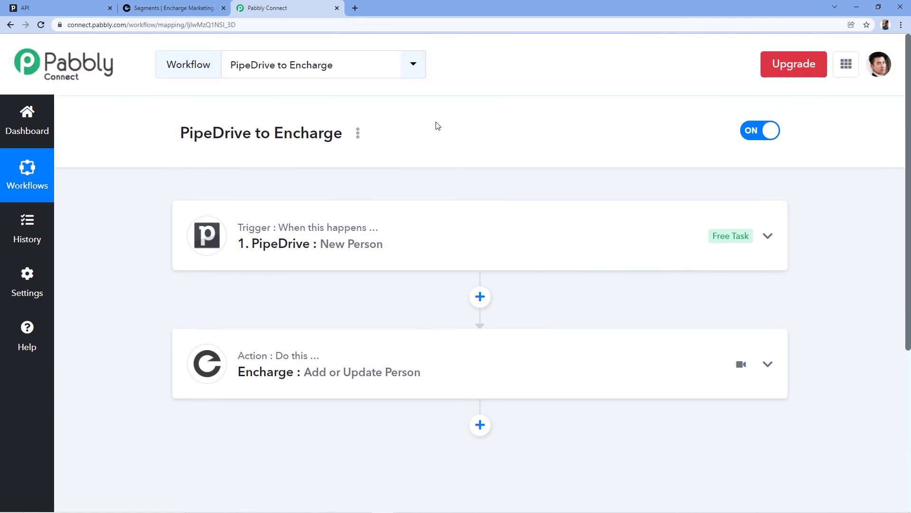